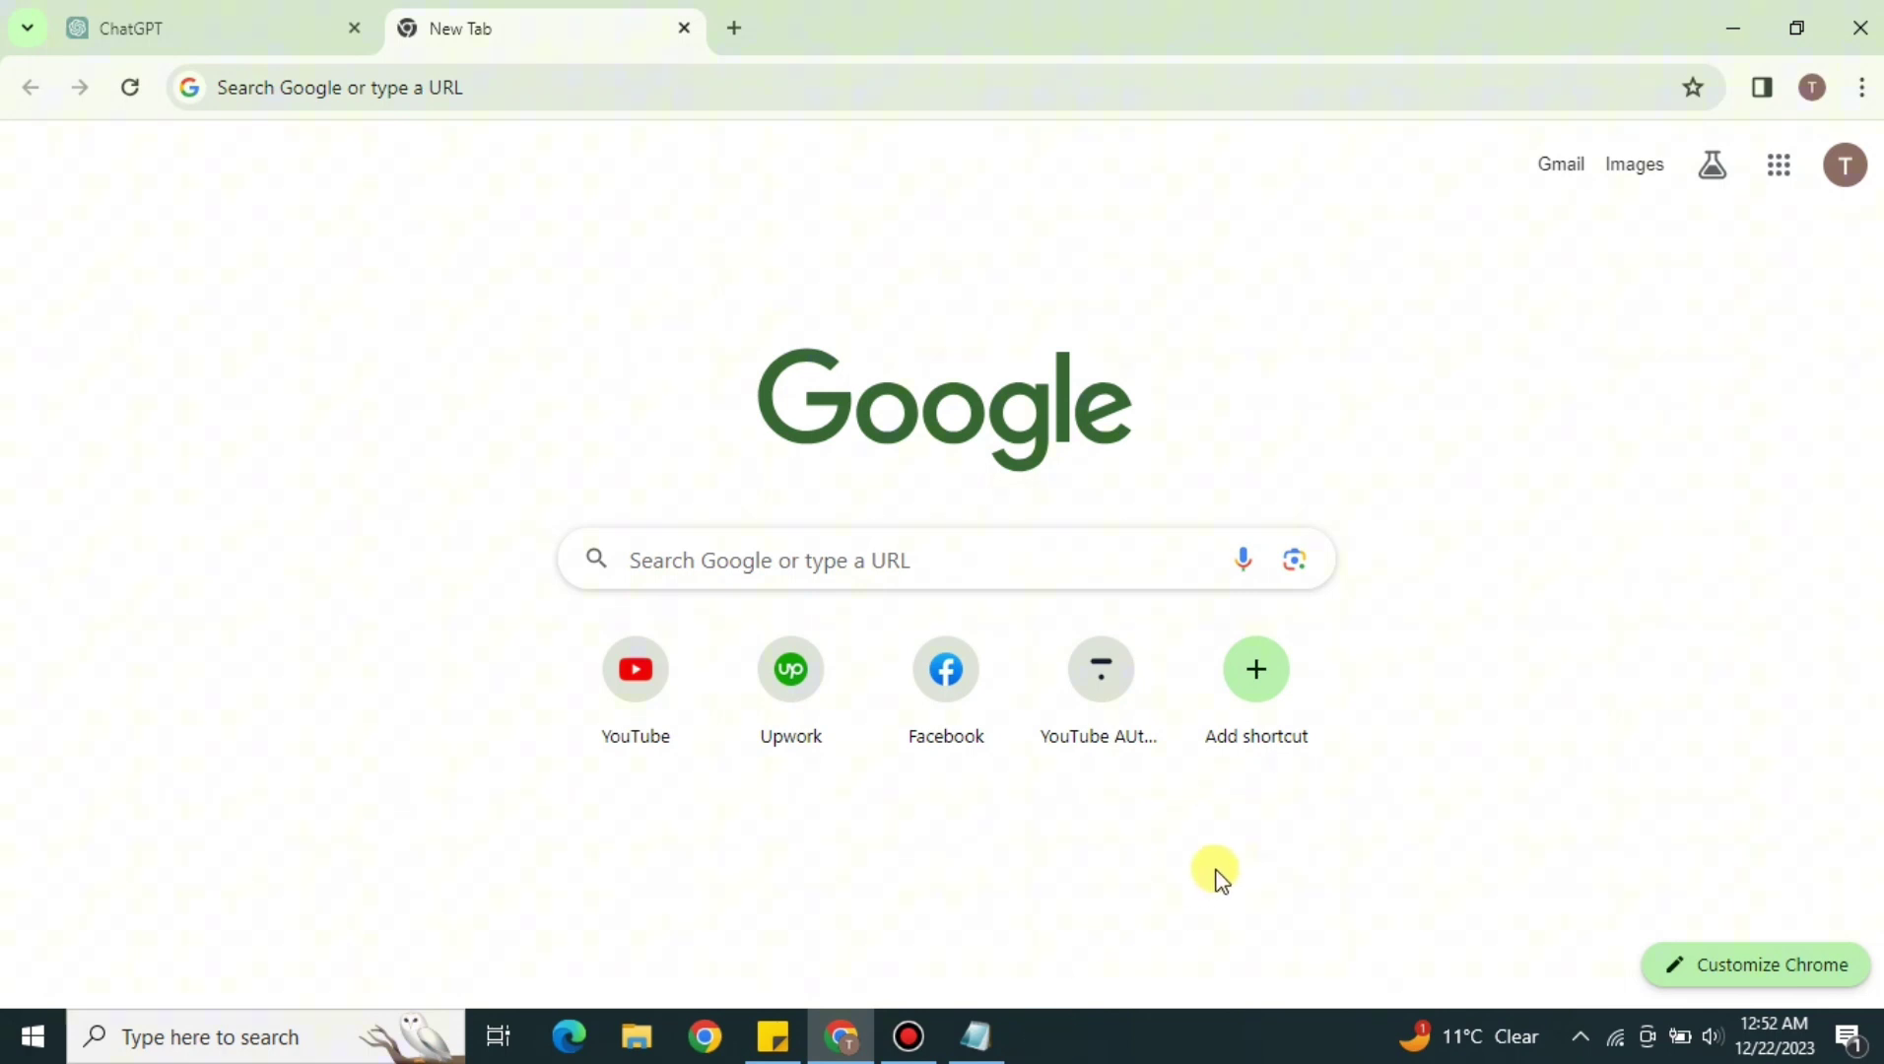
- Search Google for 'copyleaks' and open the Copyleaks homepage at copyleaks.com
left_click(414, 89)
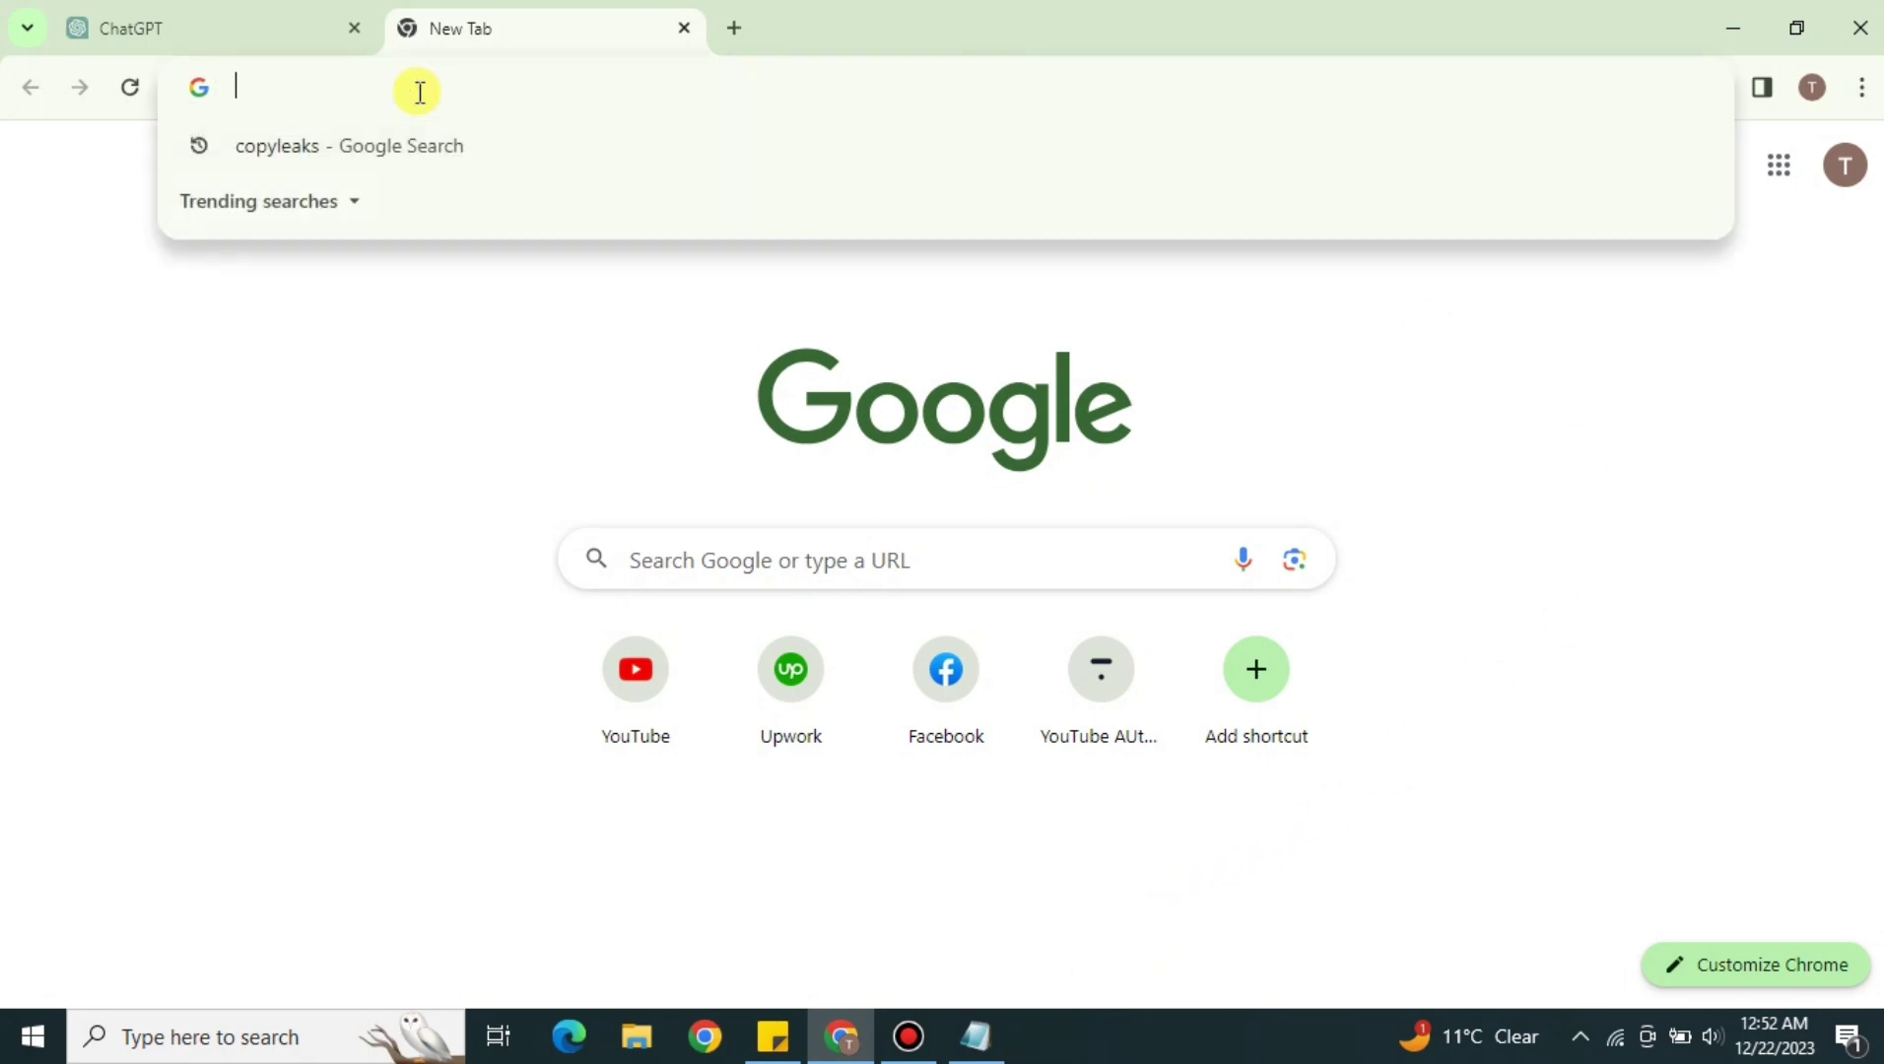
left_click(423, 152)
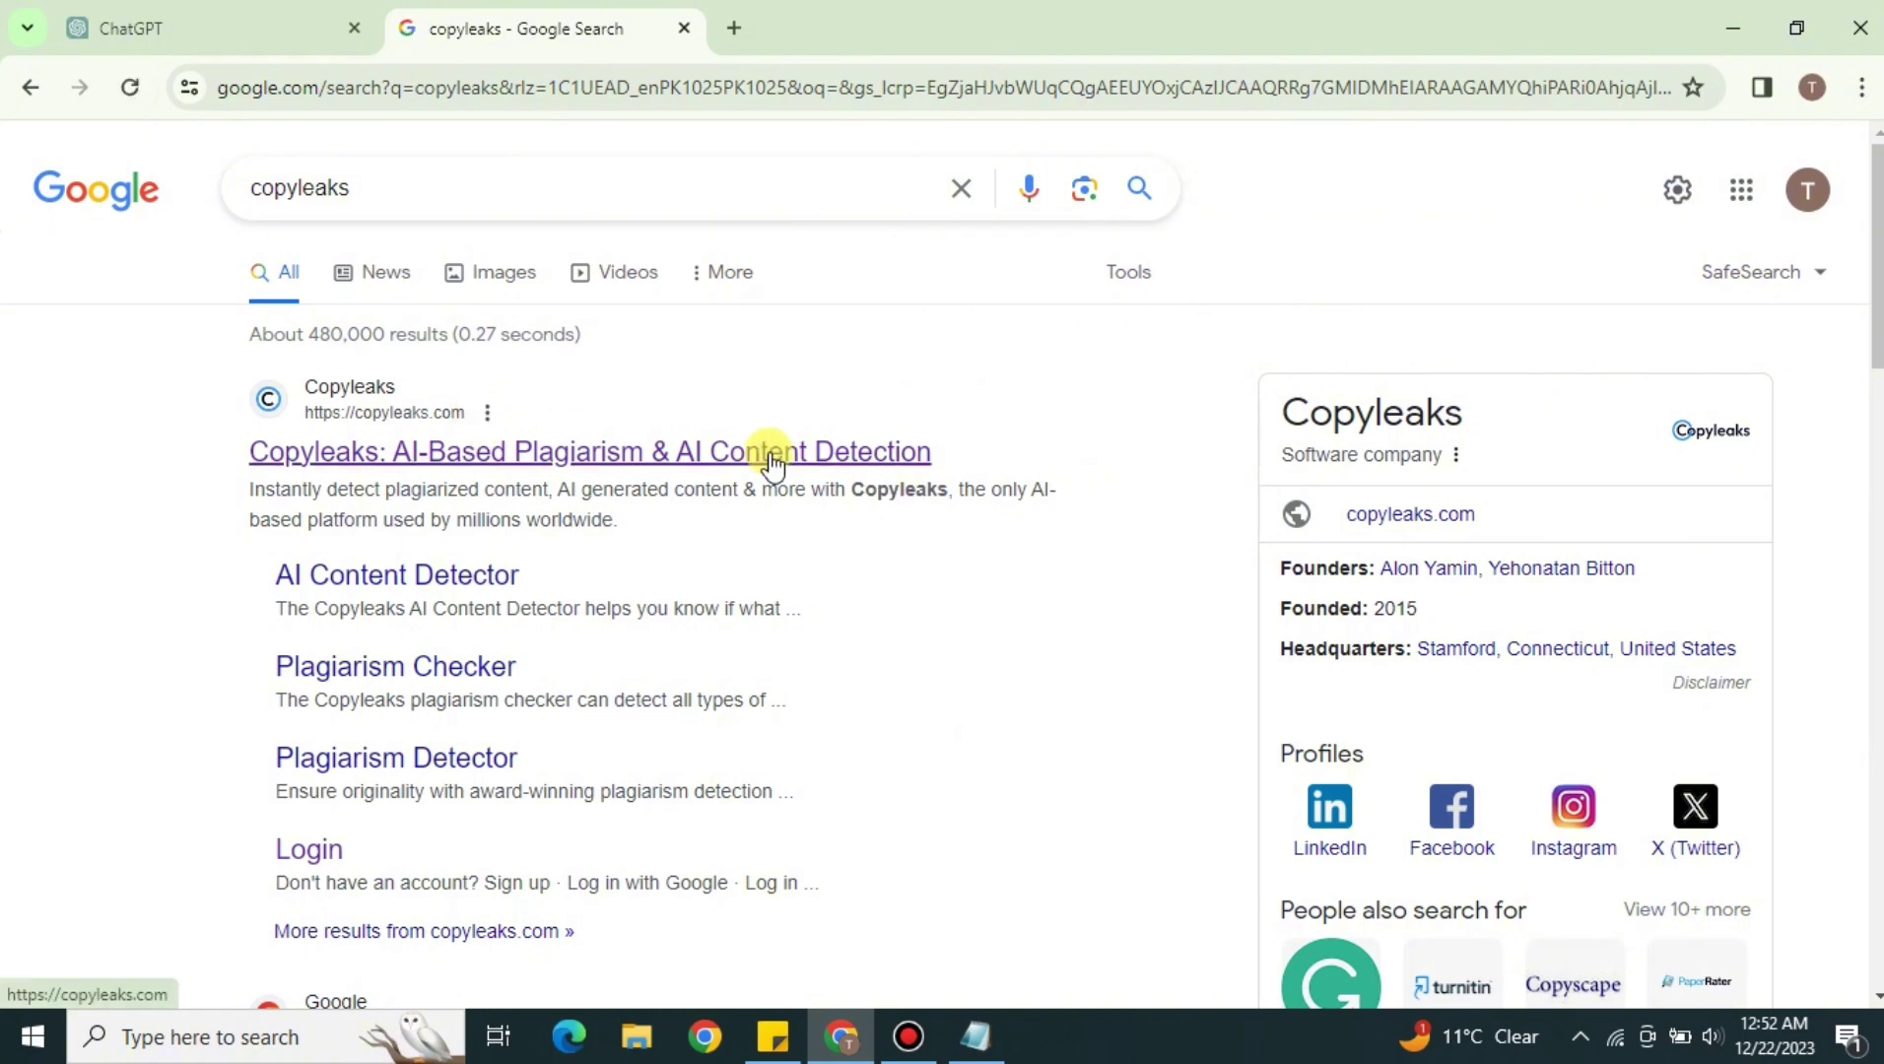
left_click(645, 448)
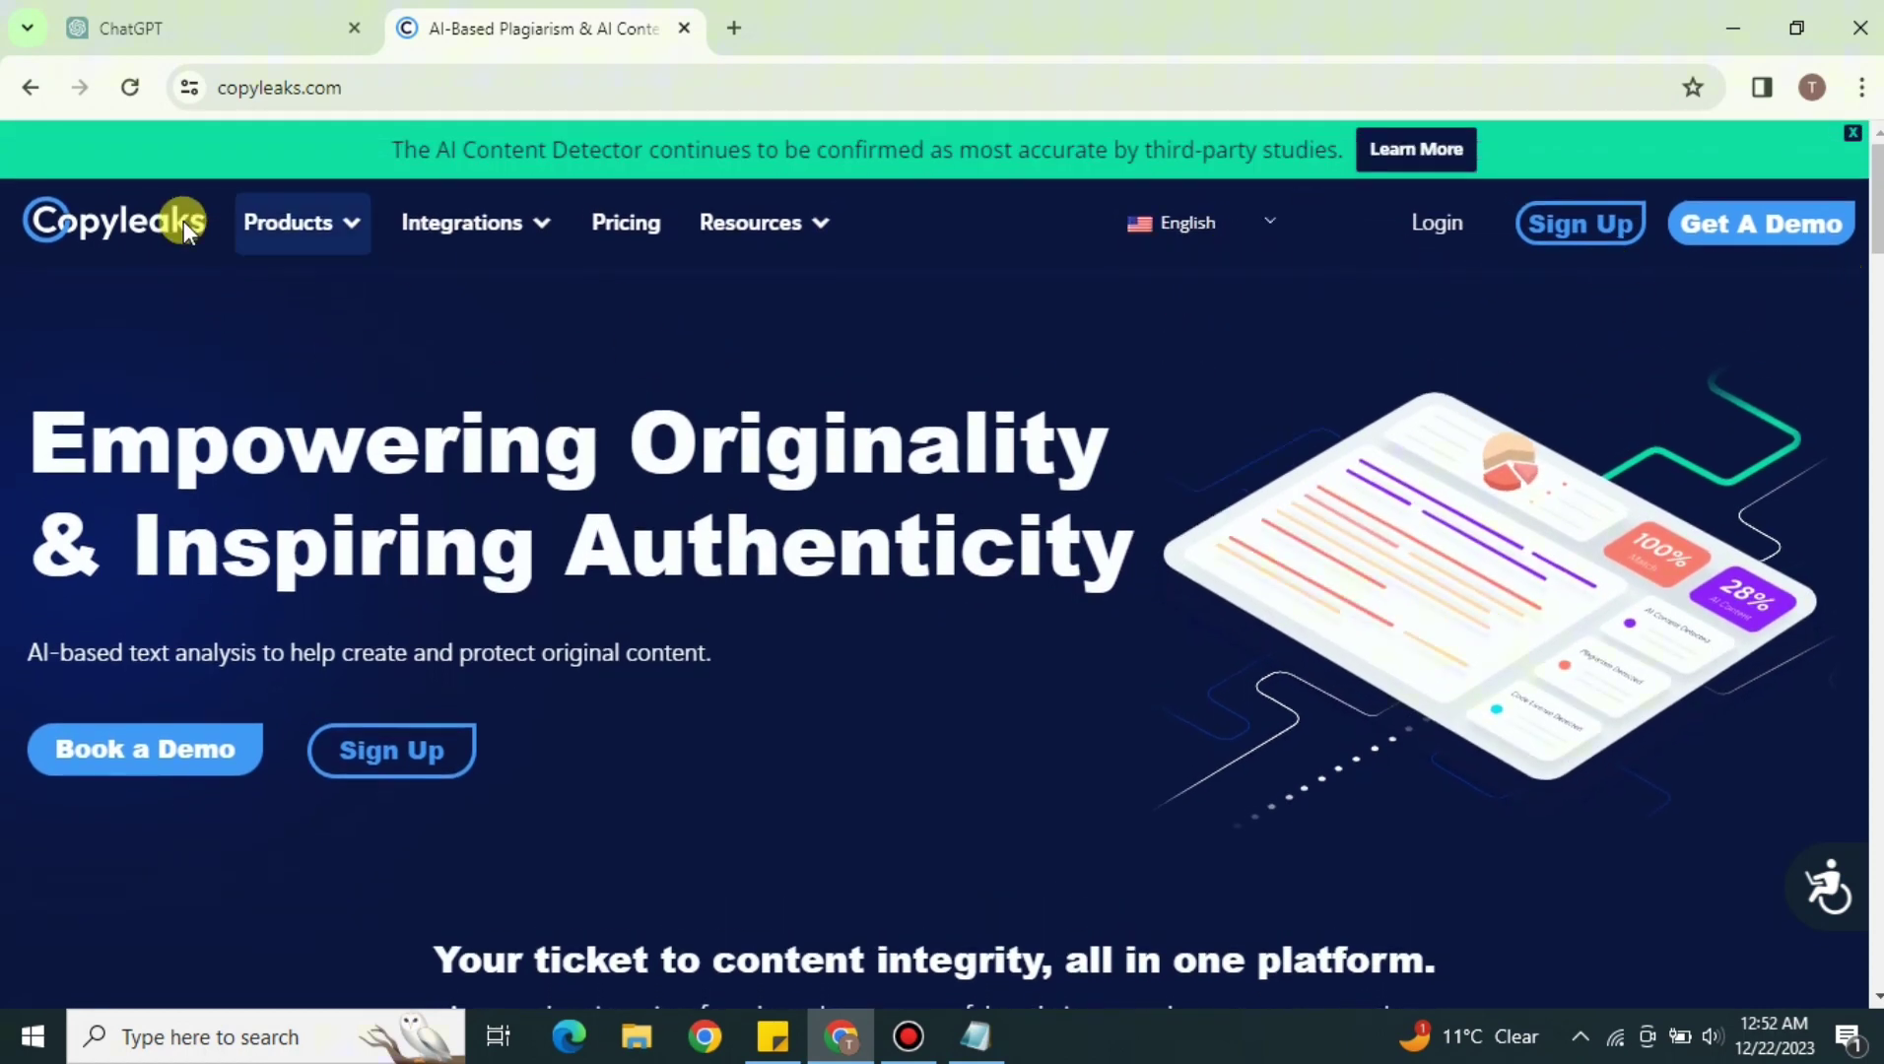
- Go to AI Content Detector from the Products menu and bring its empty text box into view
left_click(320, 229)
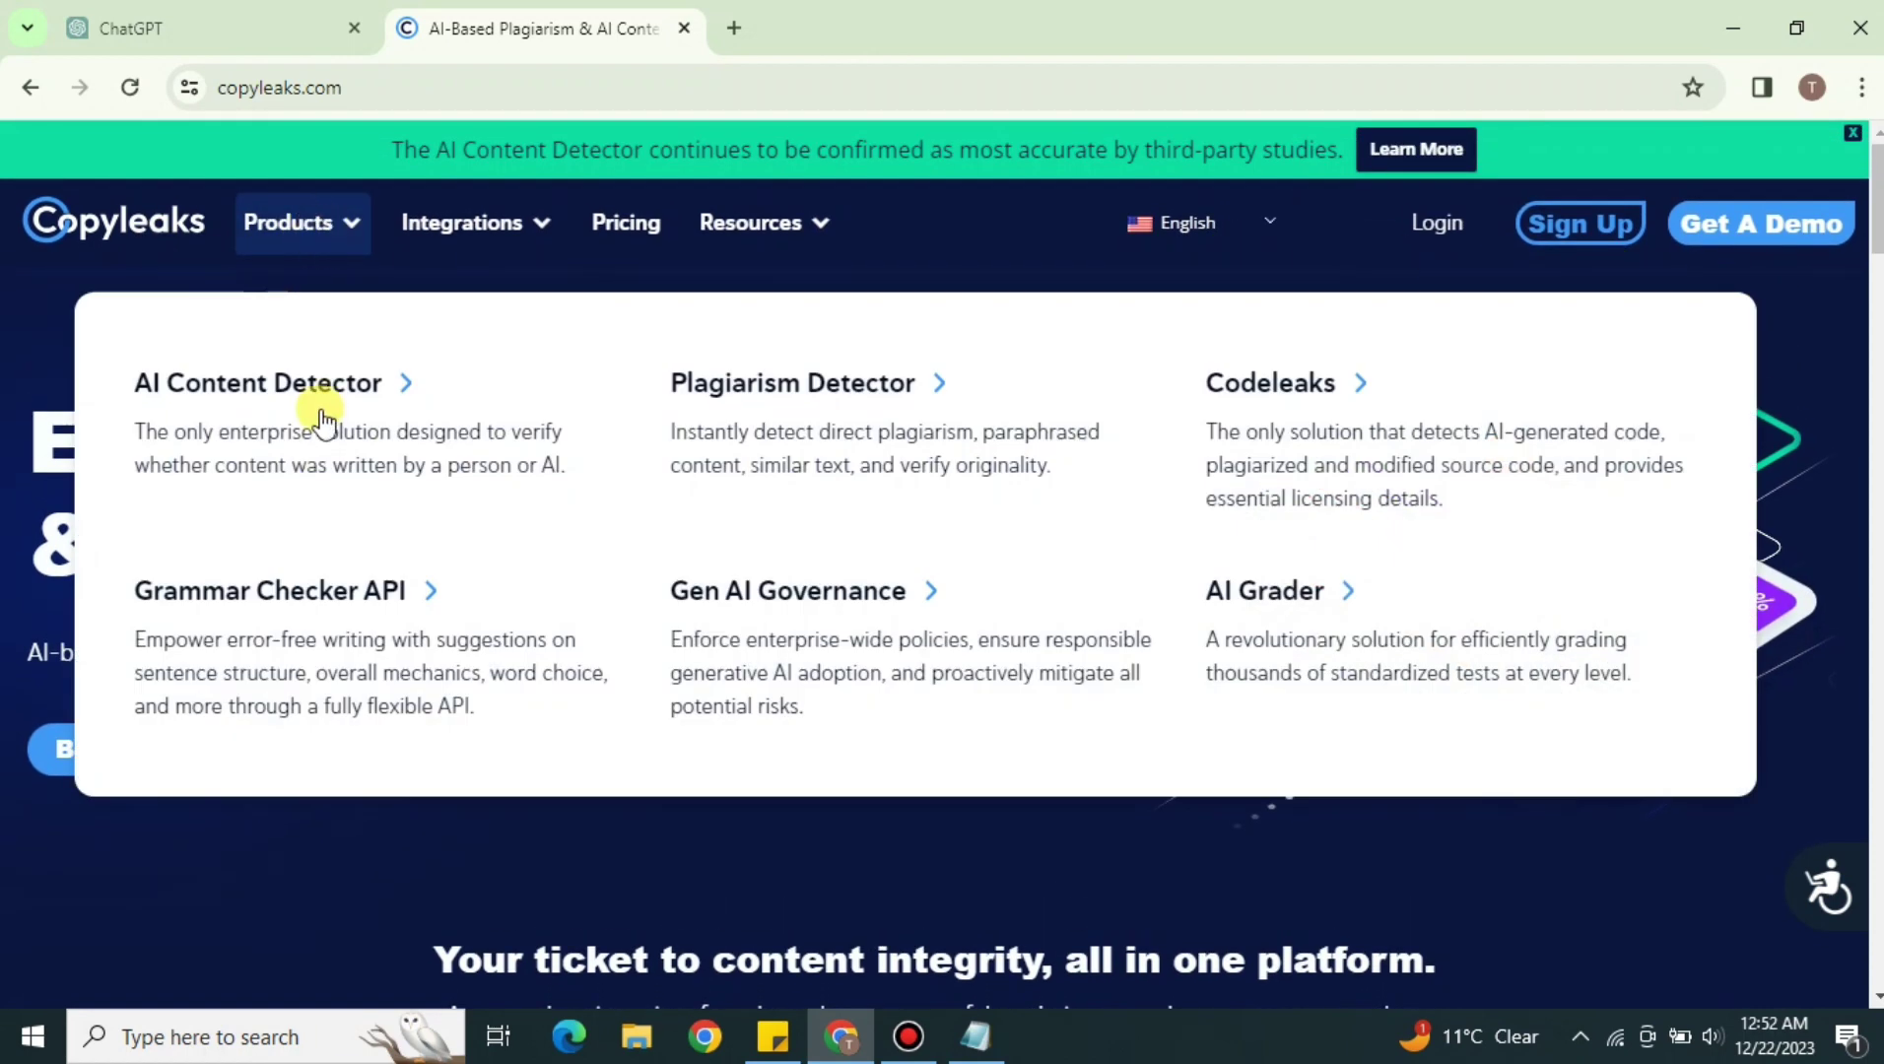
left_click(209, 385)
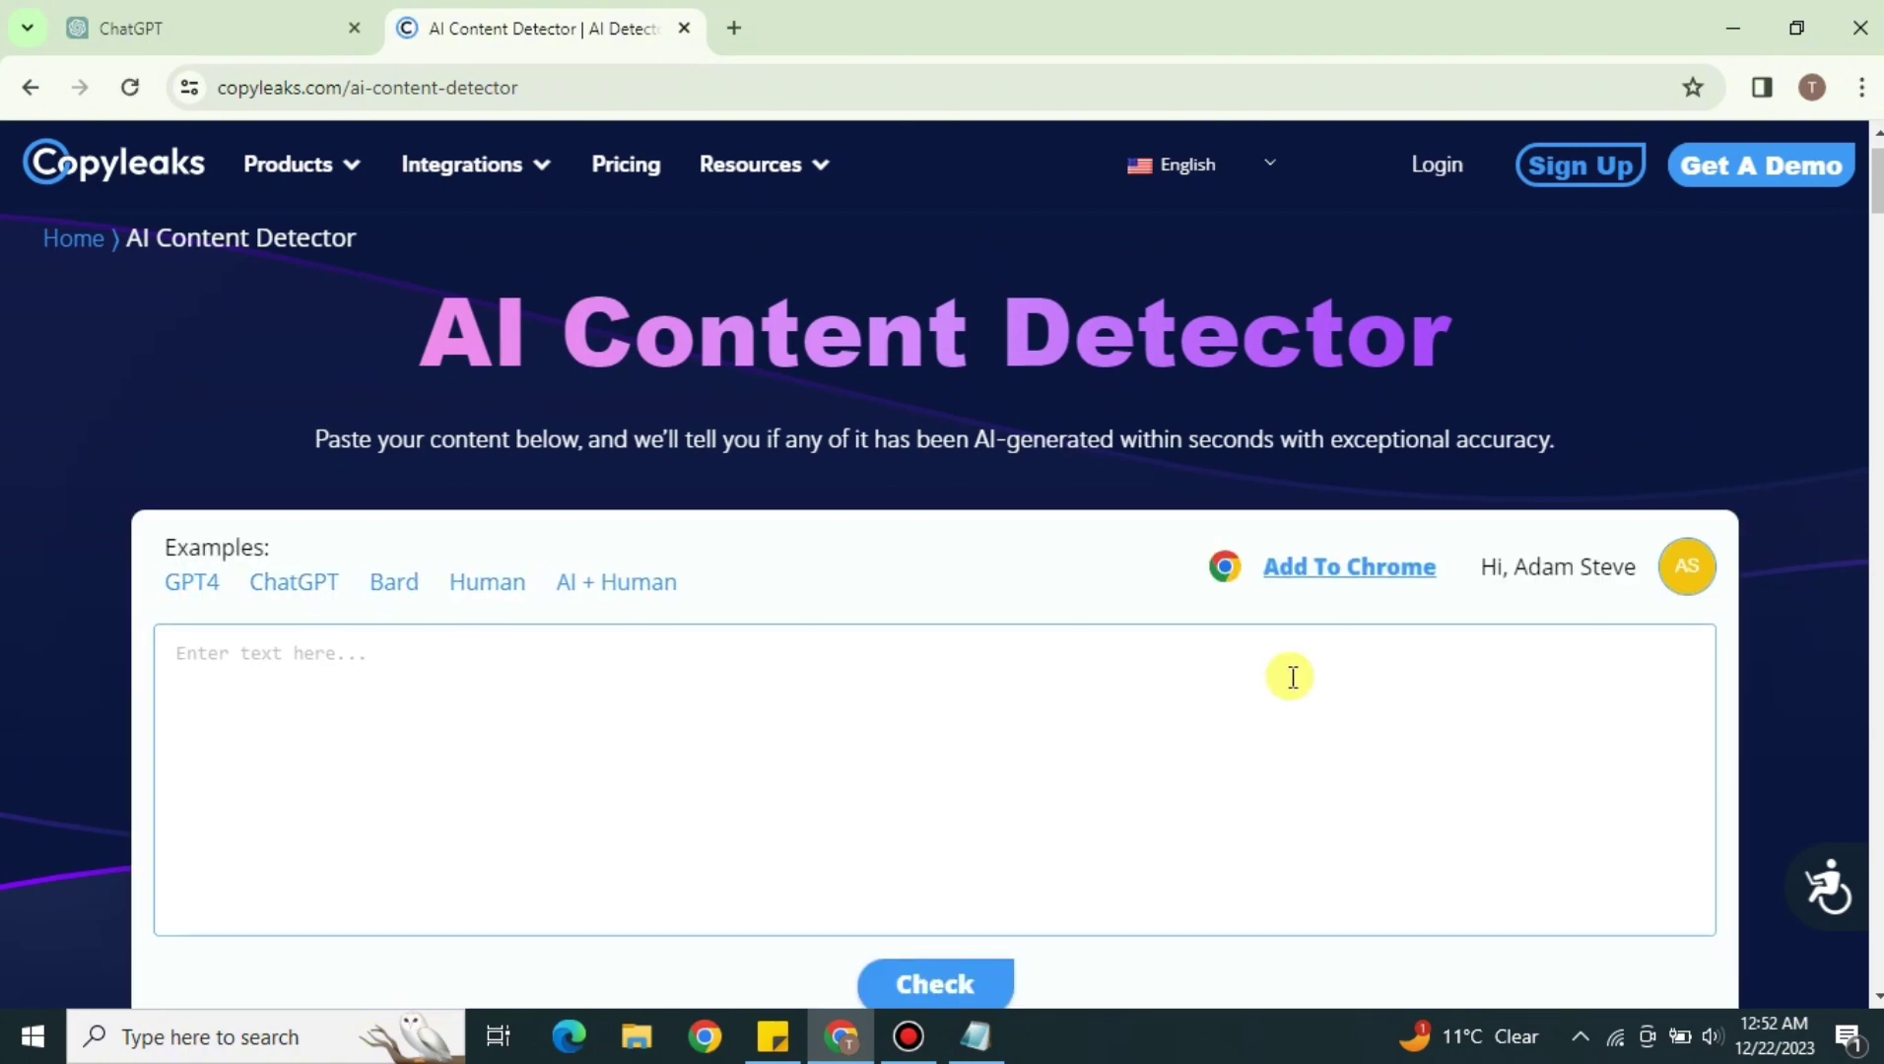
scroll(761, 432, "down", 4)
scroll(762, 432, "up", 3)
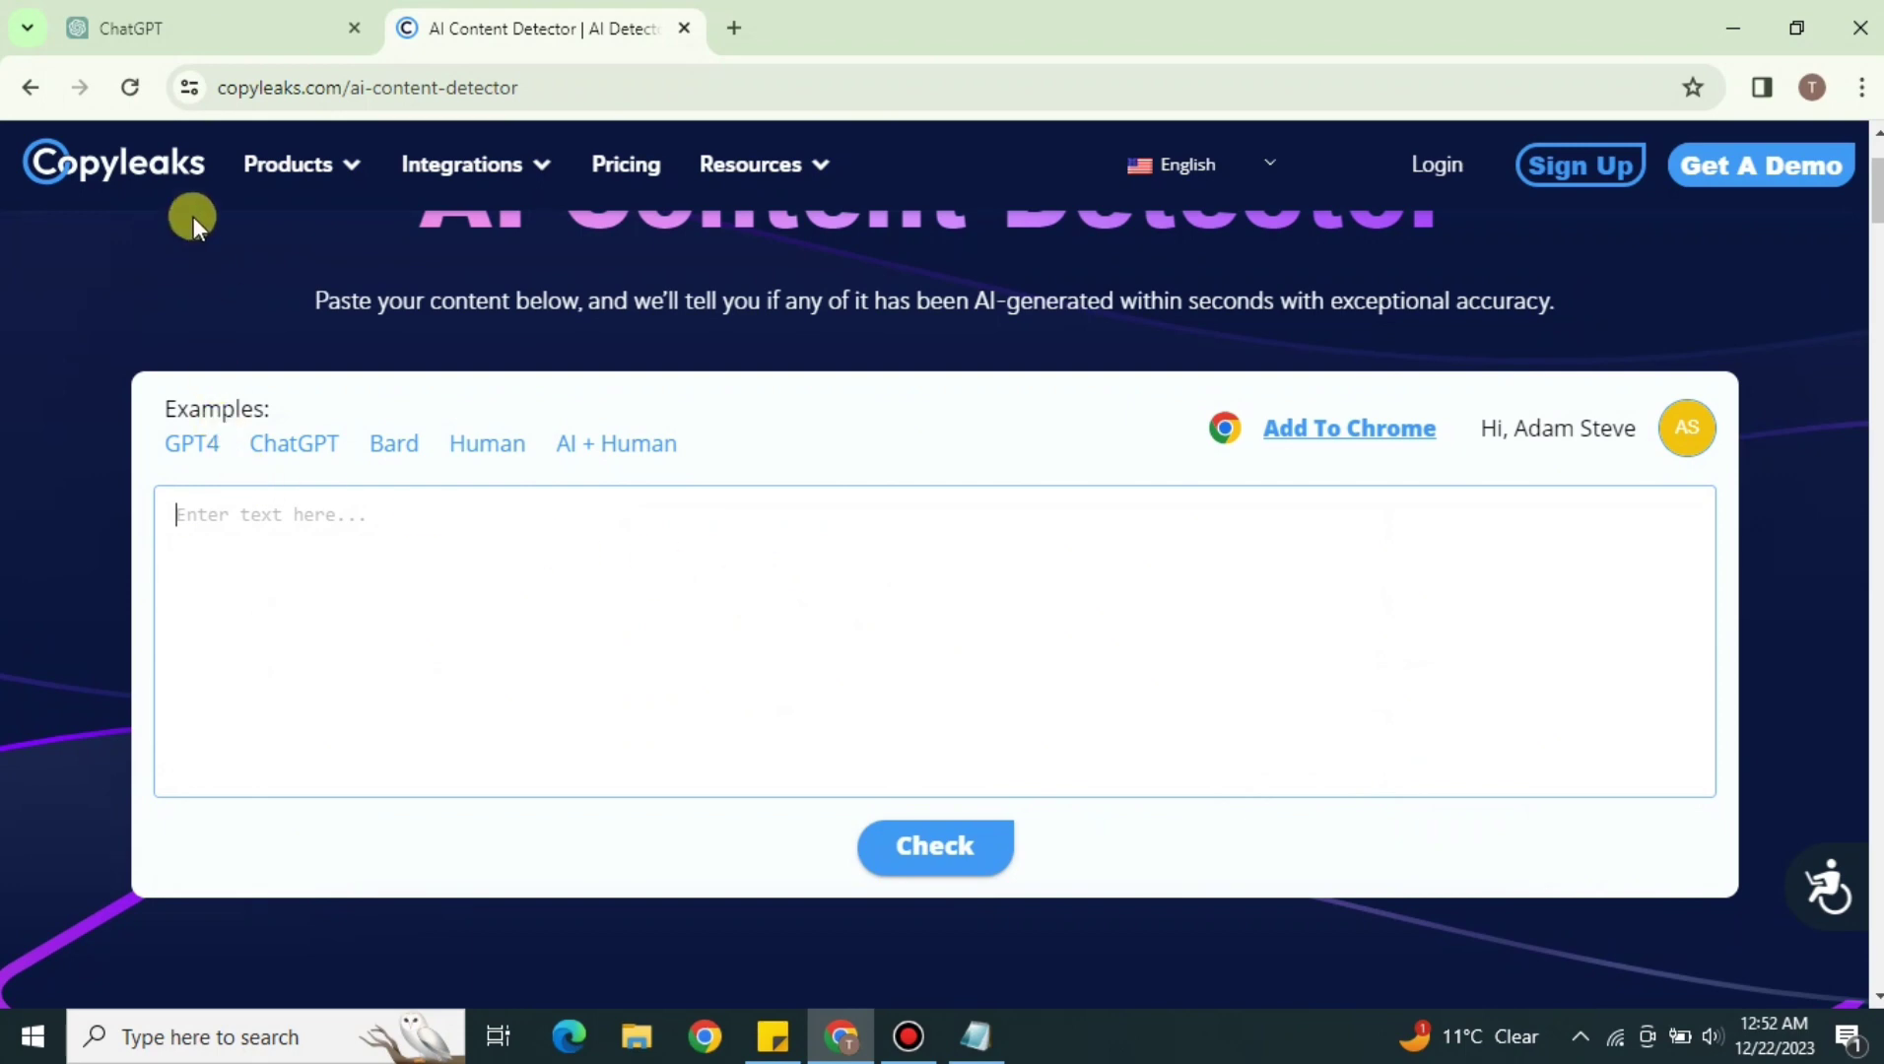
- In the ChatGPT tab, send the prompt 'write me an essay on why indoor plants are good for health'
left_click(197, 29)
left_click(712, 944)
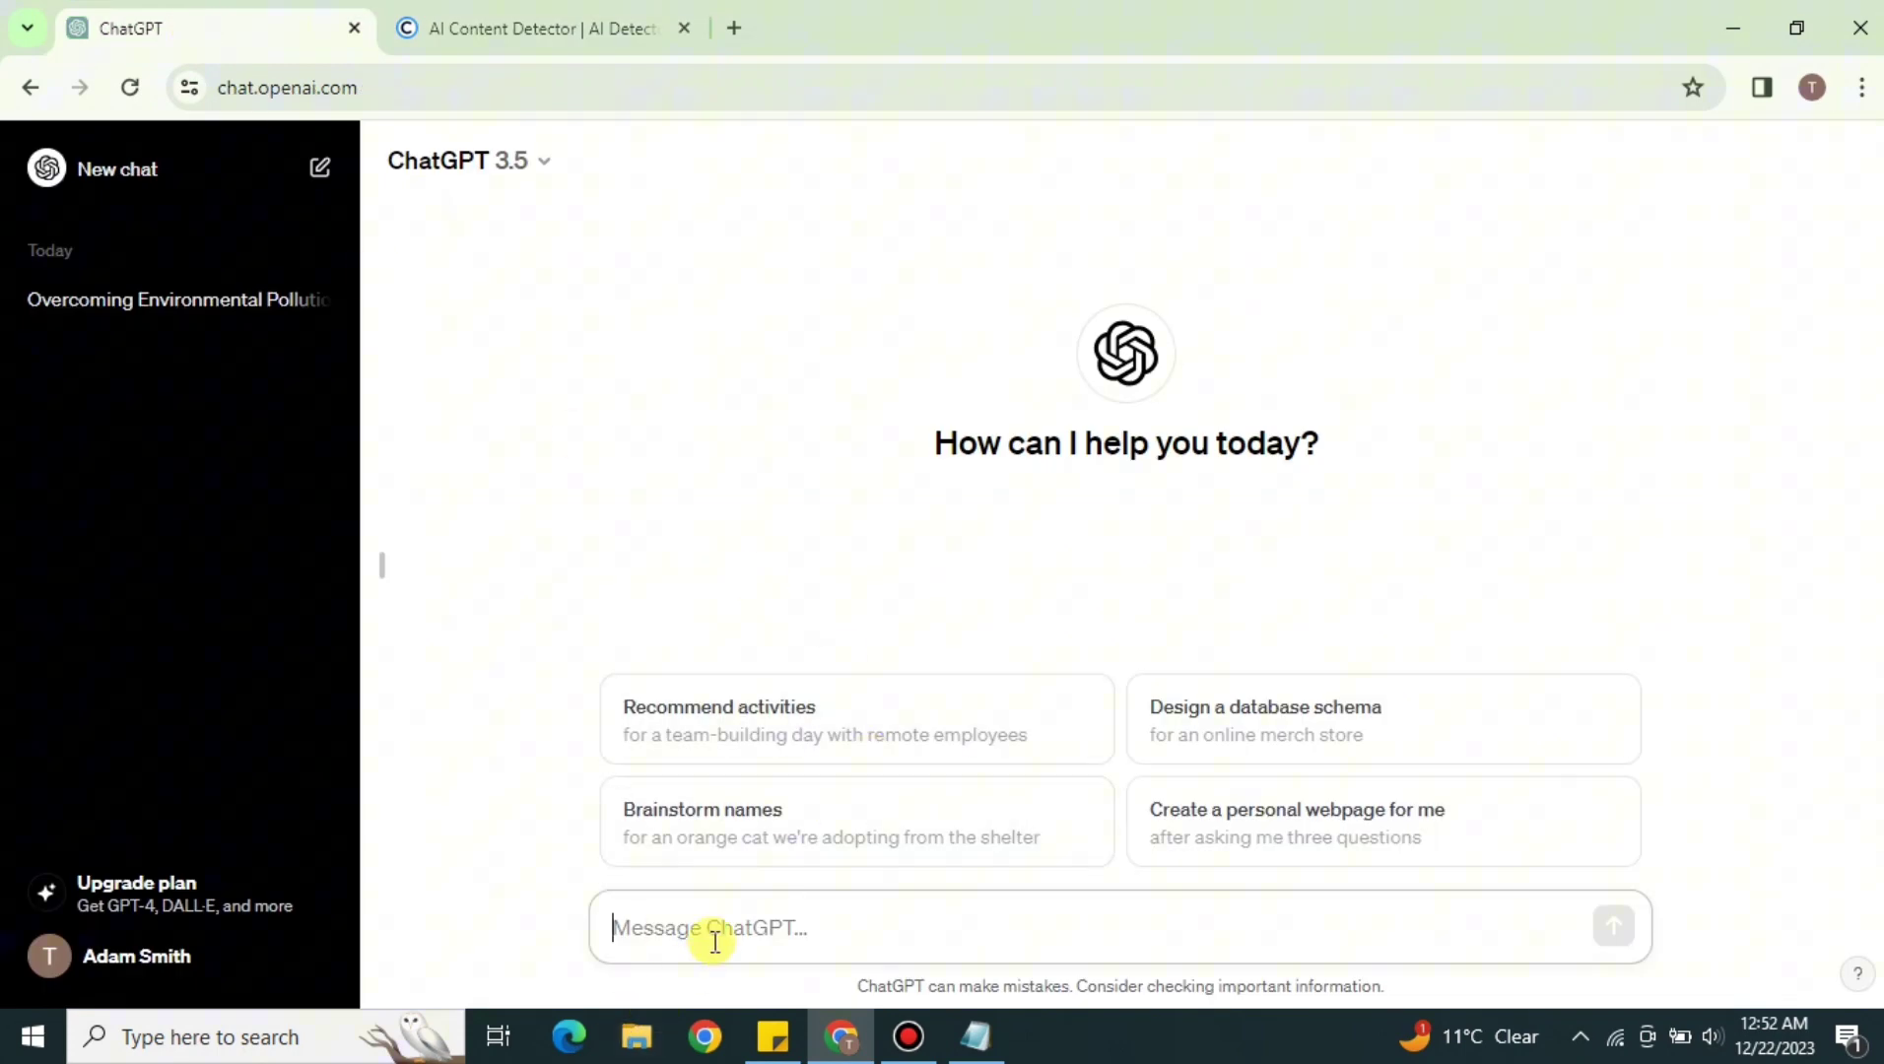
type("write ")
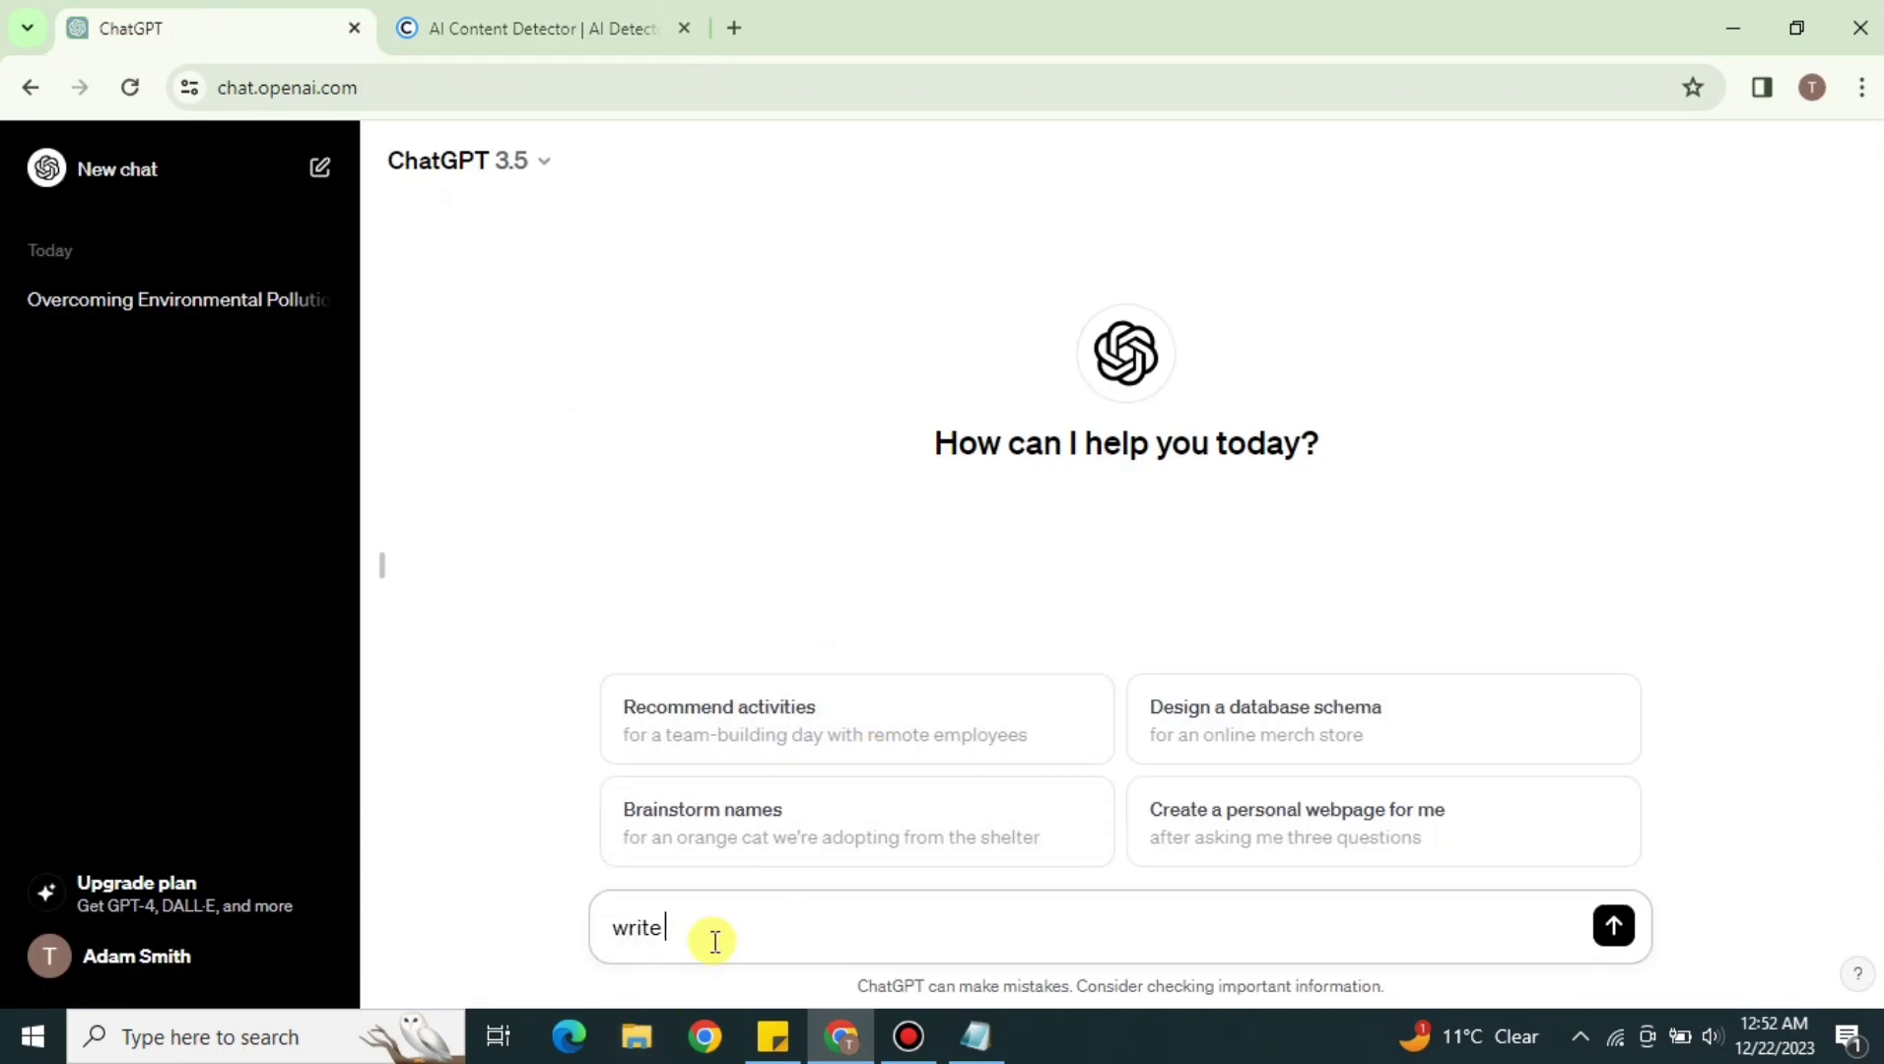
type("me an essay on")
type("why indoor")
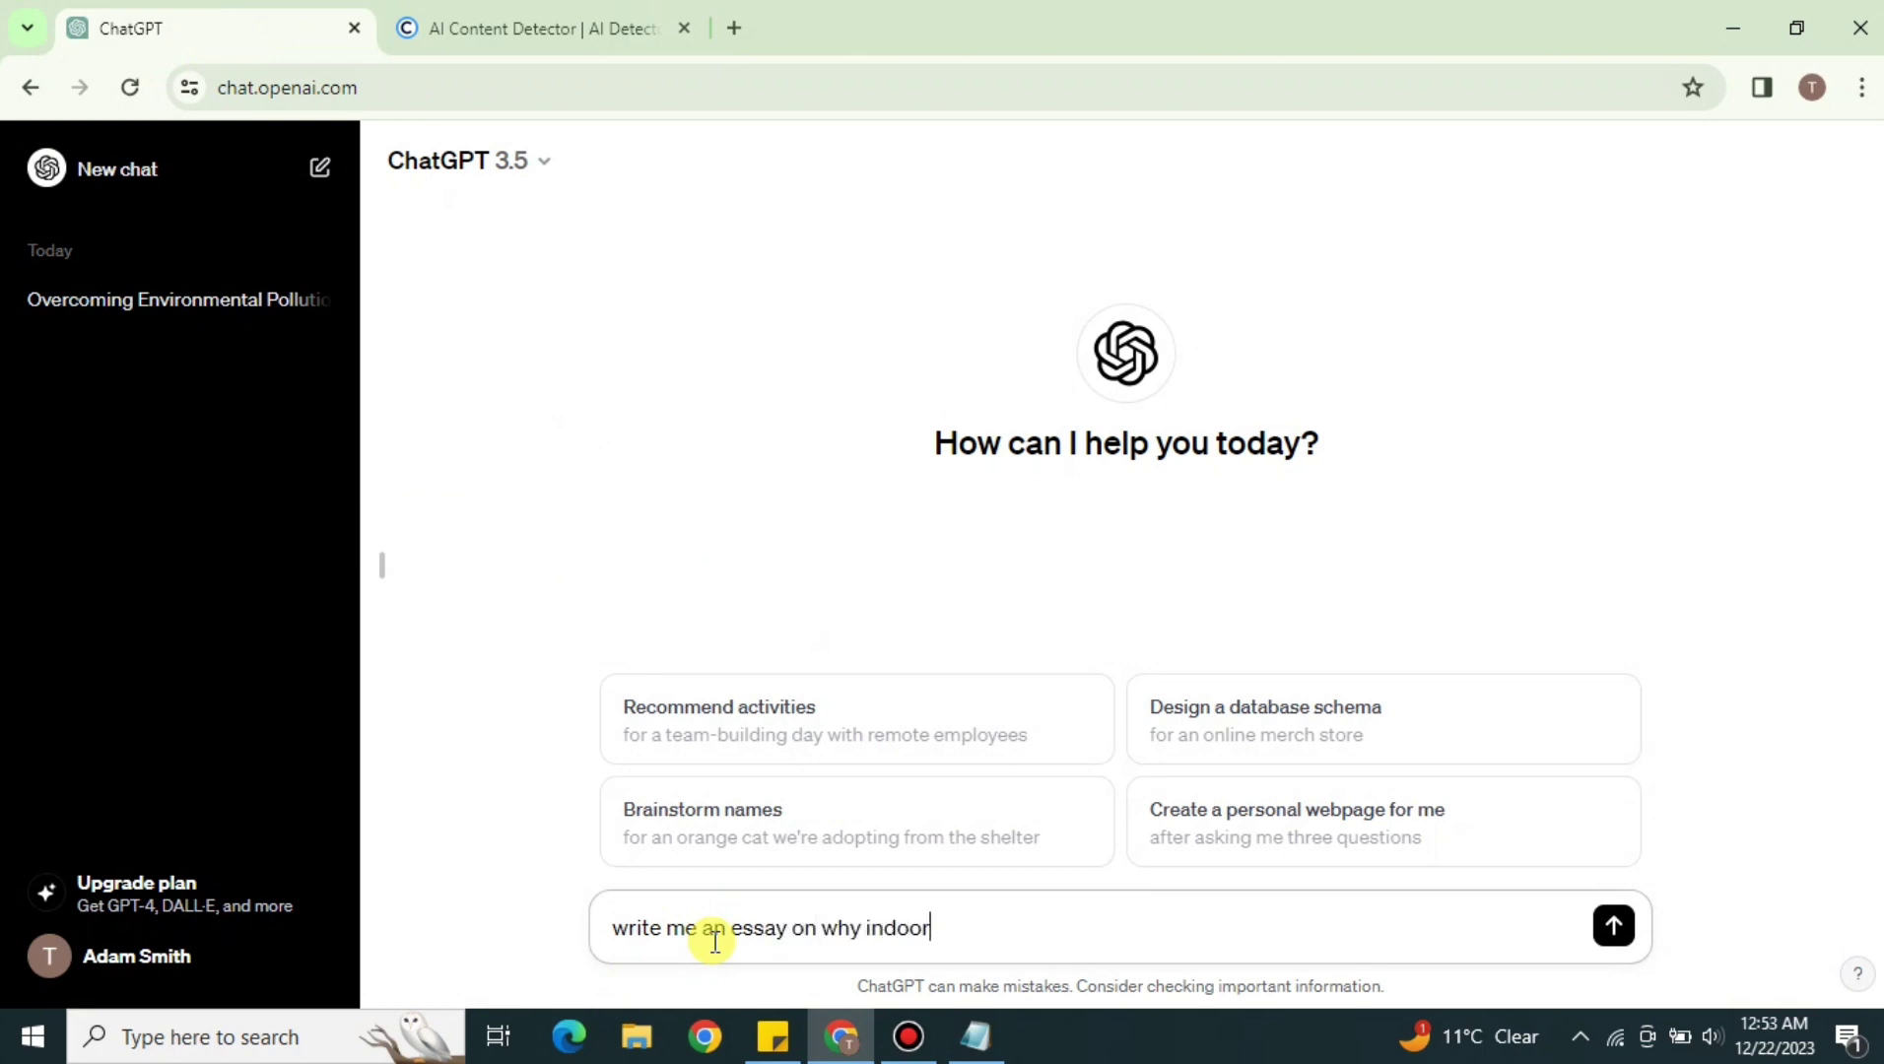
type(" plants are good f")
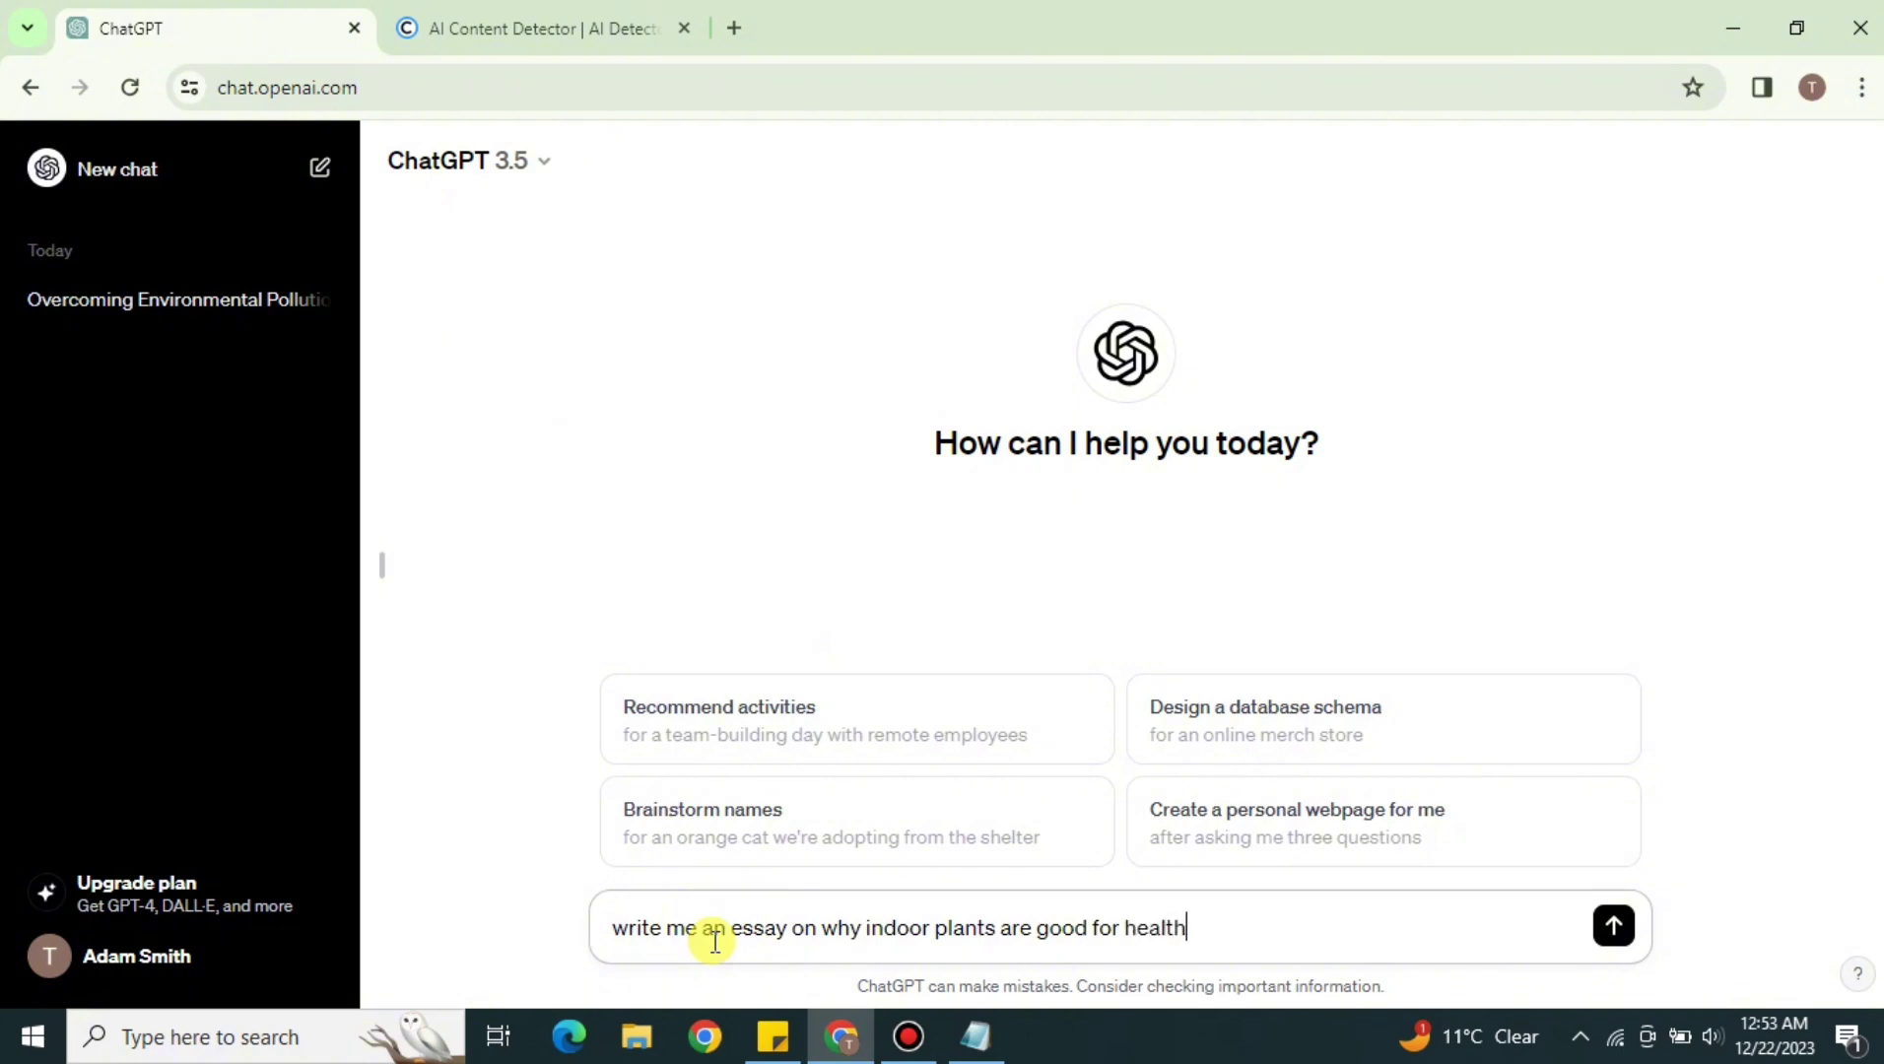
type("or health")
key("Return")
- Dismiss the news panel and copy the whole essay 'The Health Benefits of Indoor Plants'
mouse_move(1493, 1036)
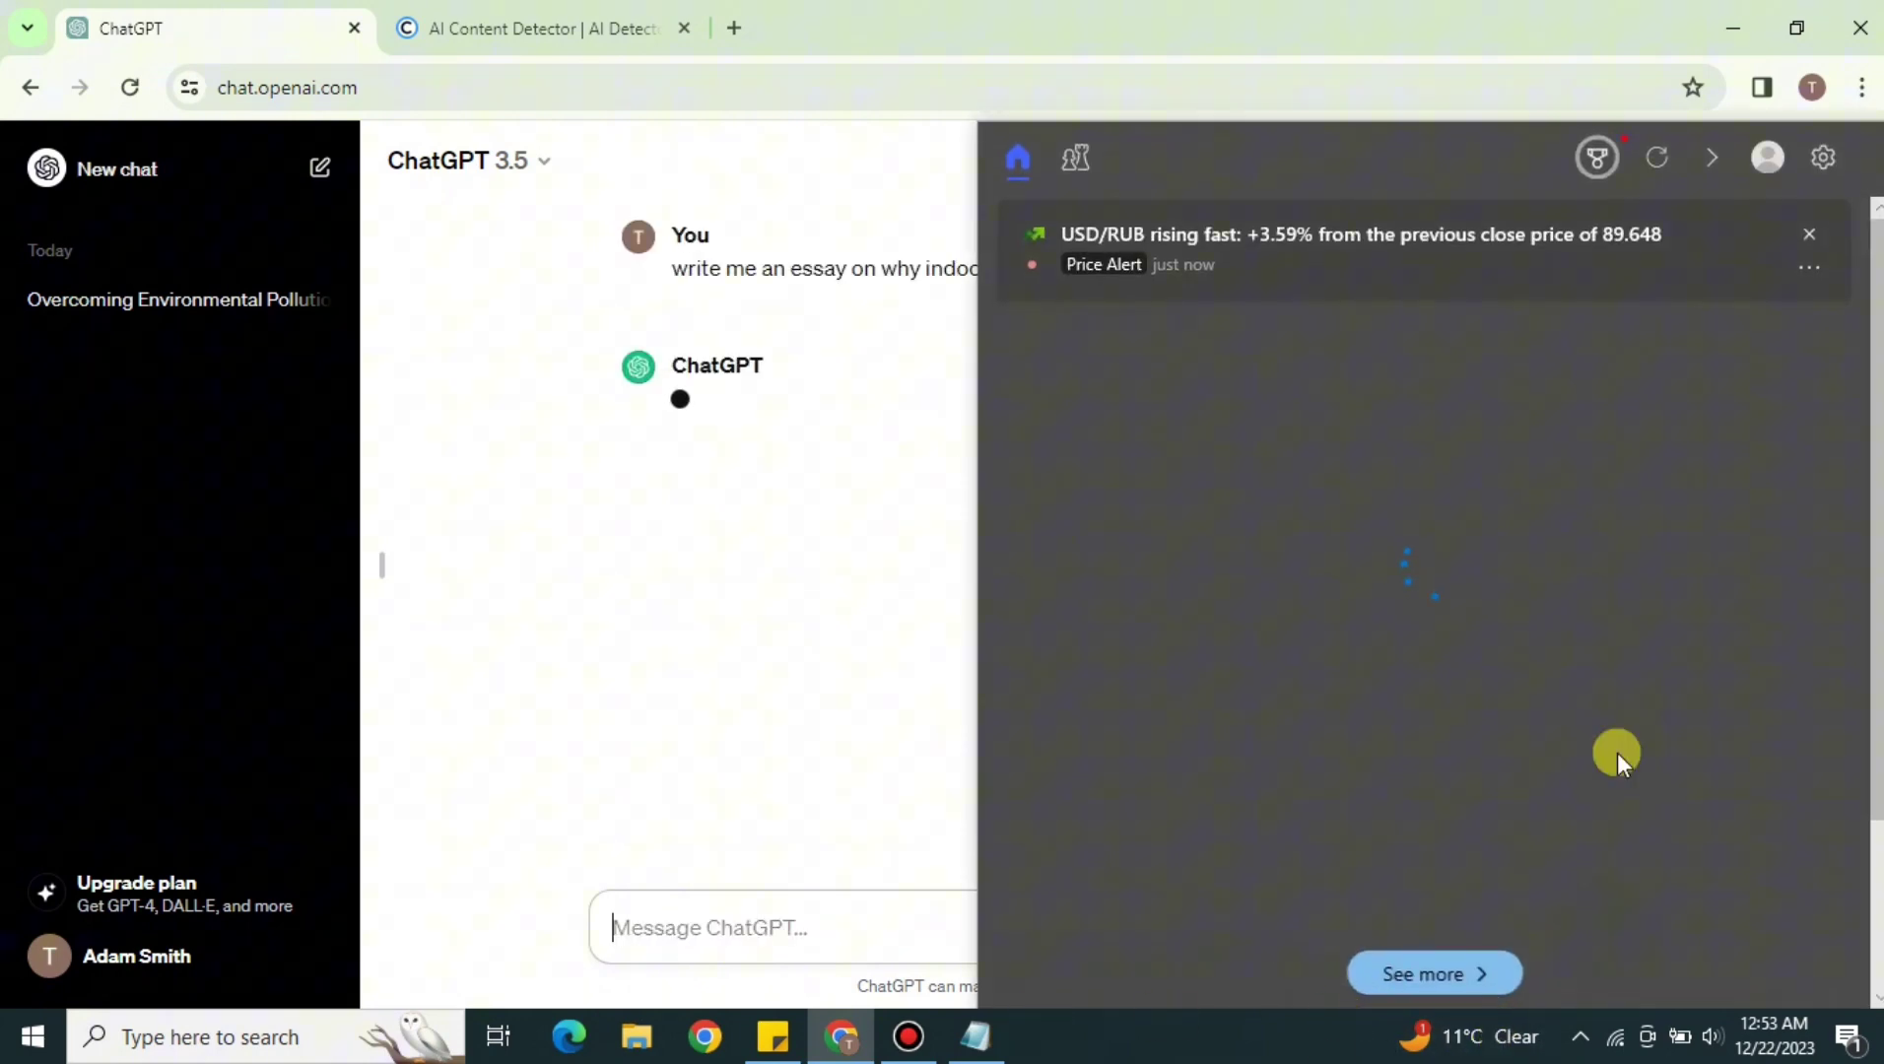
left_click(1809, 234)
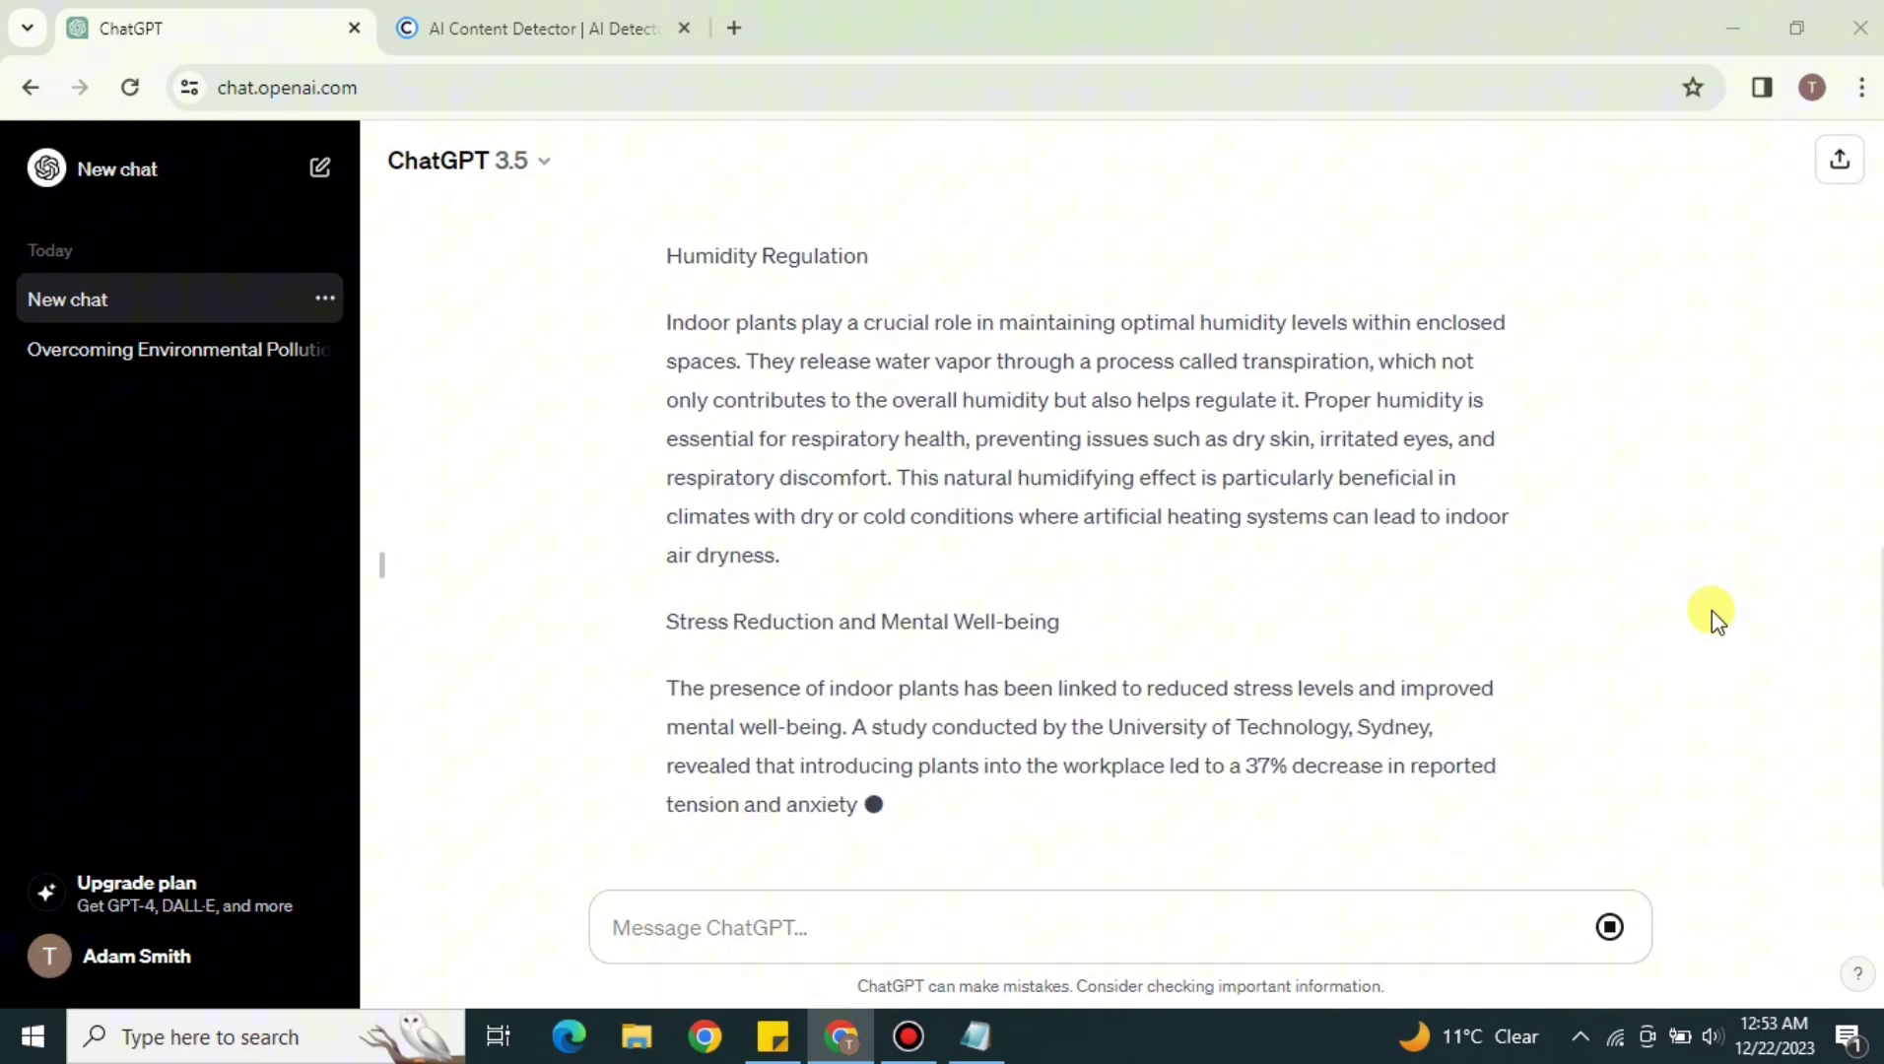
scroll(1787, 660, "up", 15)
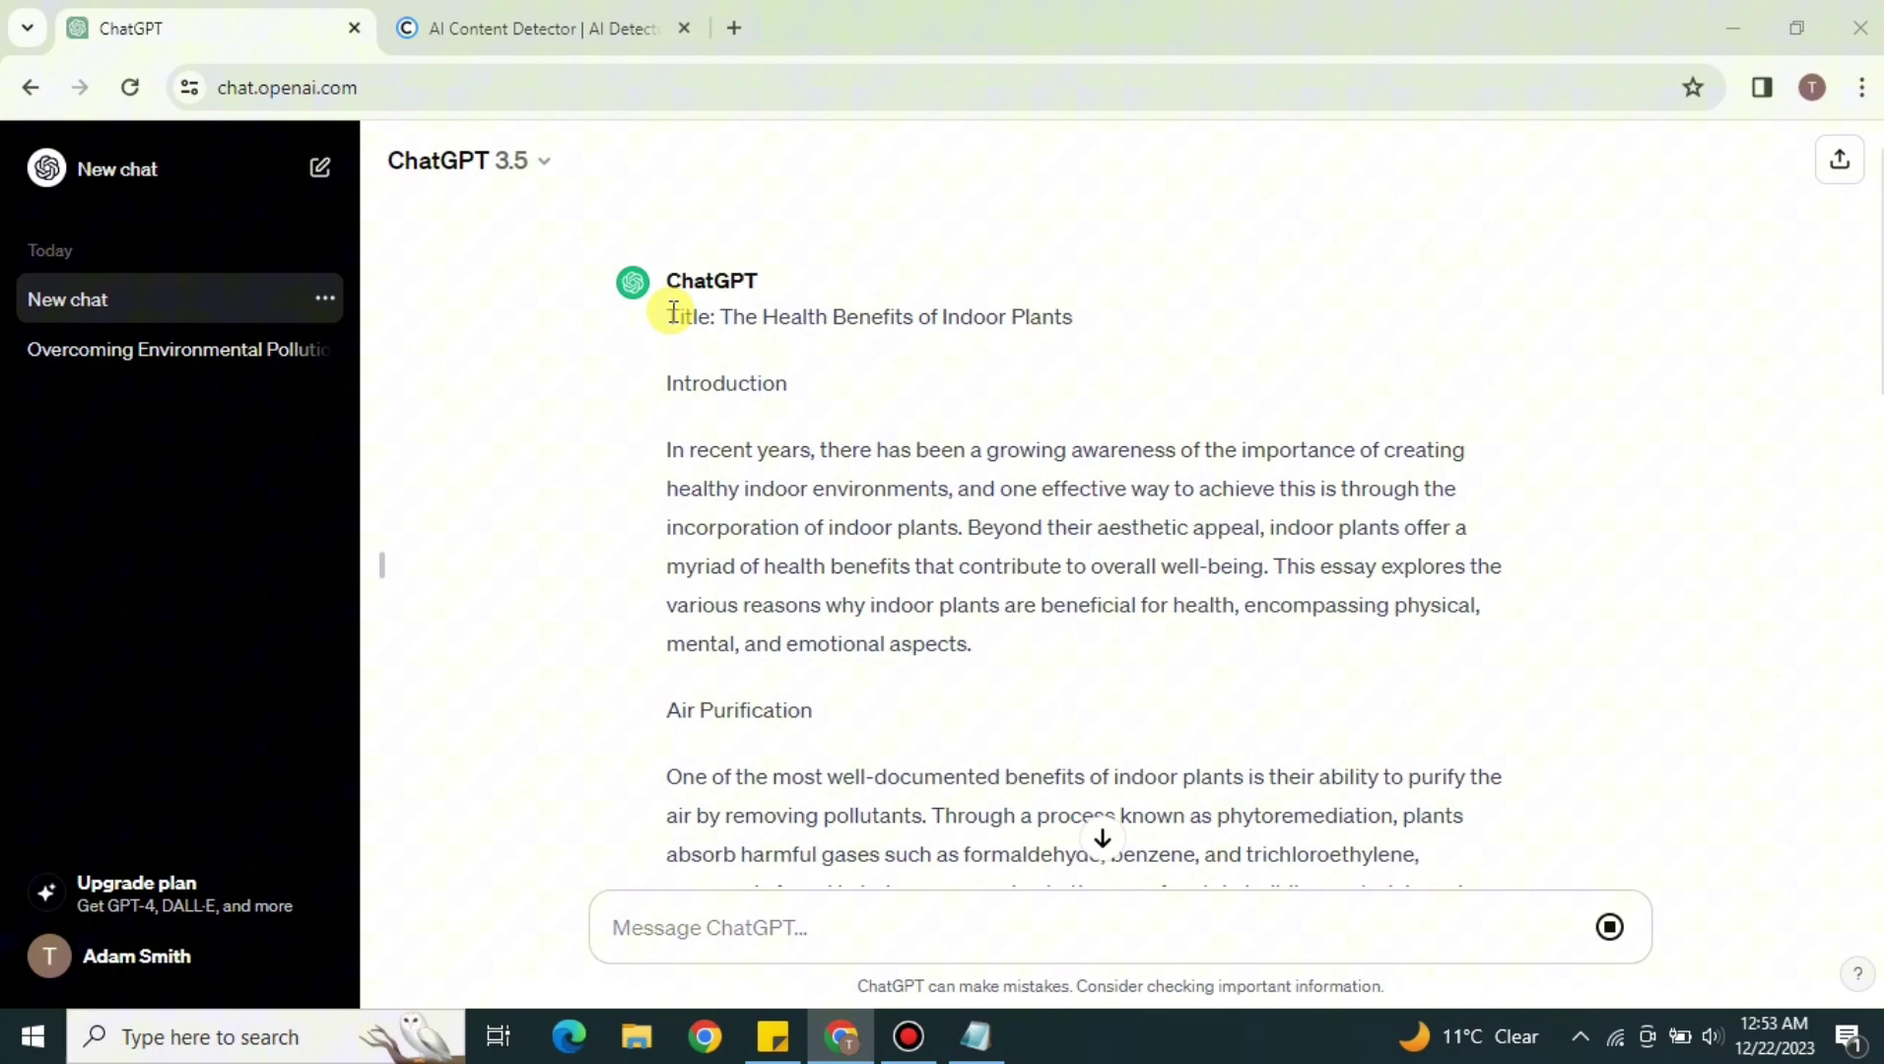
left_click_drag(672, 313, 1027, 842)
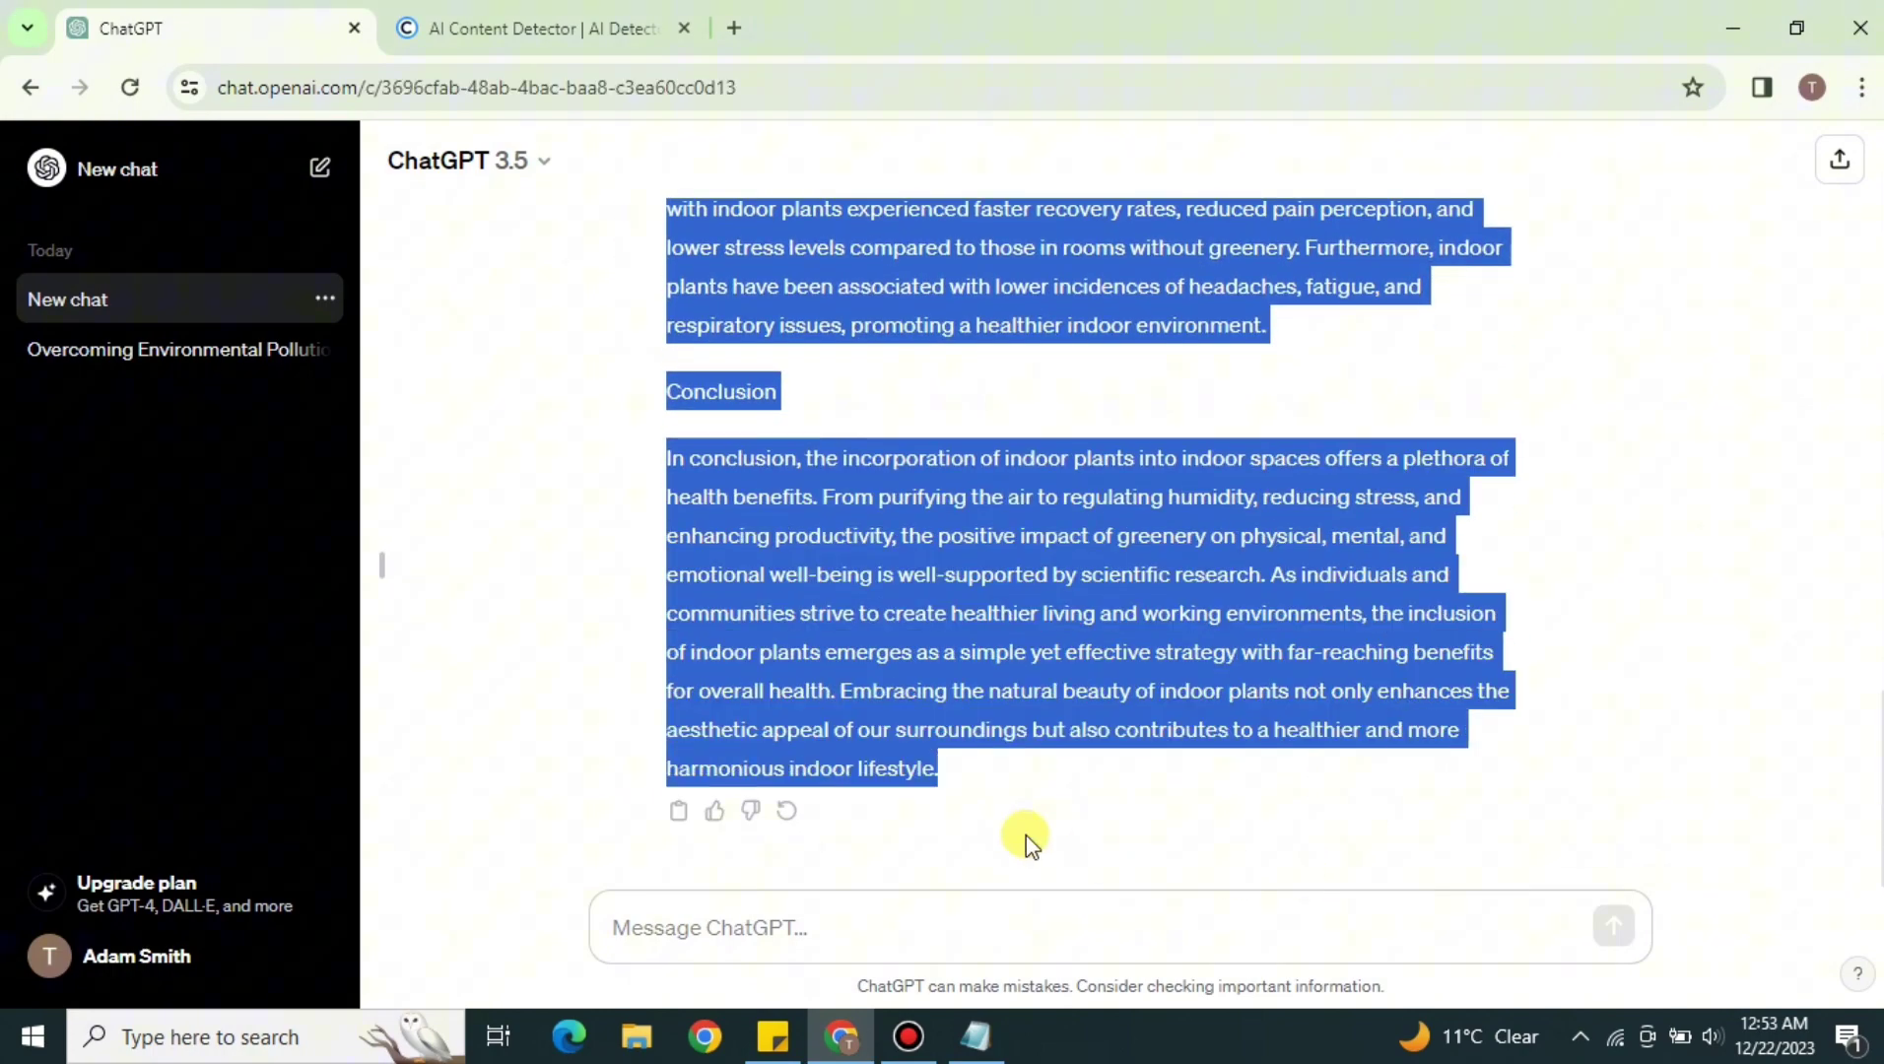
right_click(917, 676)
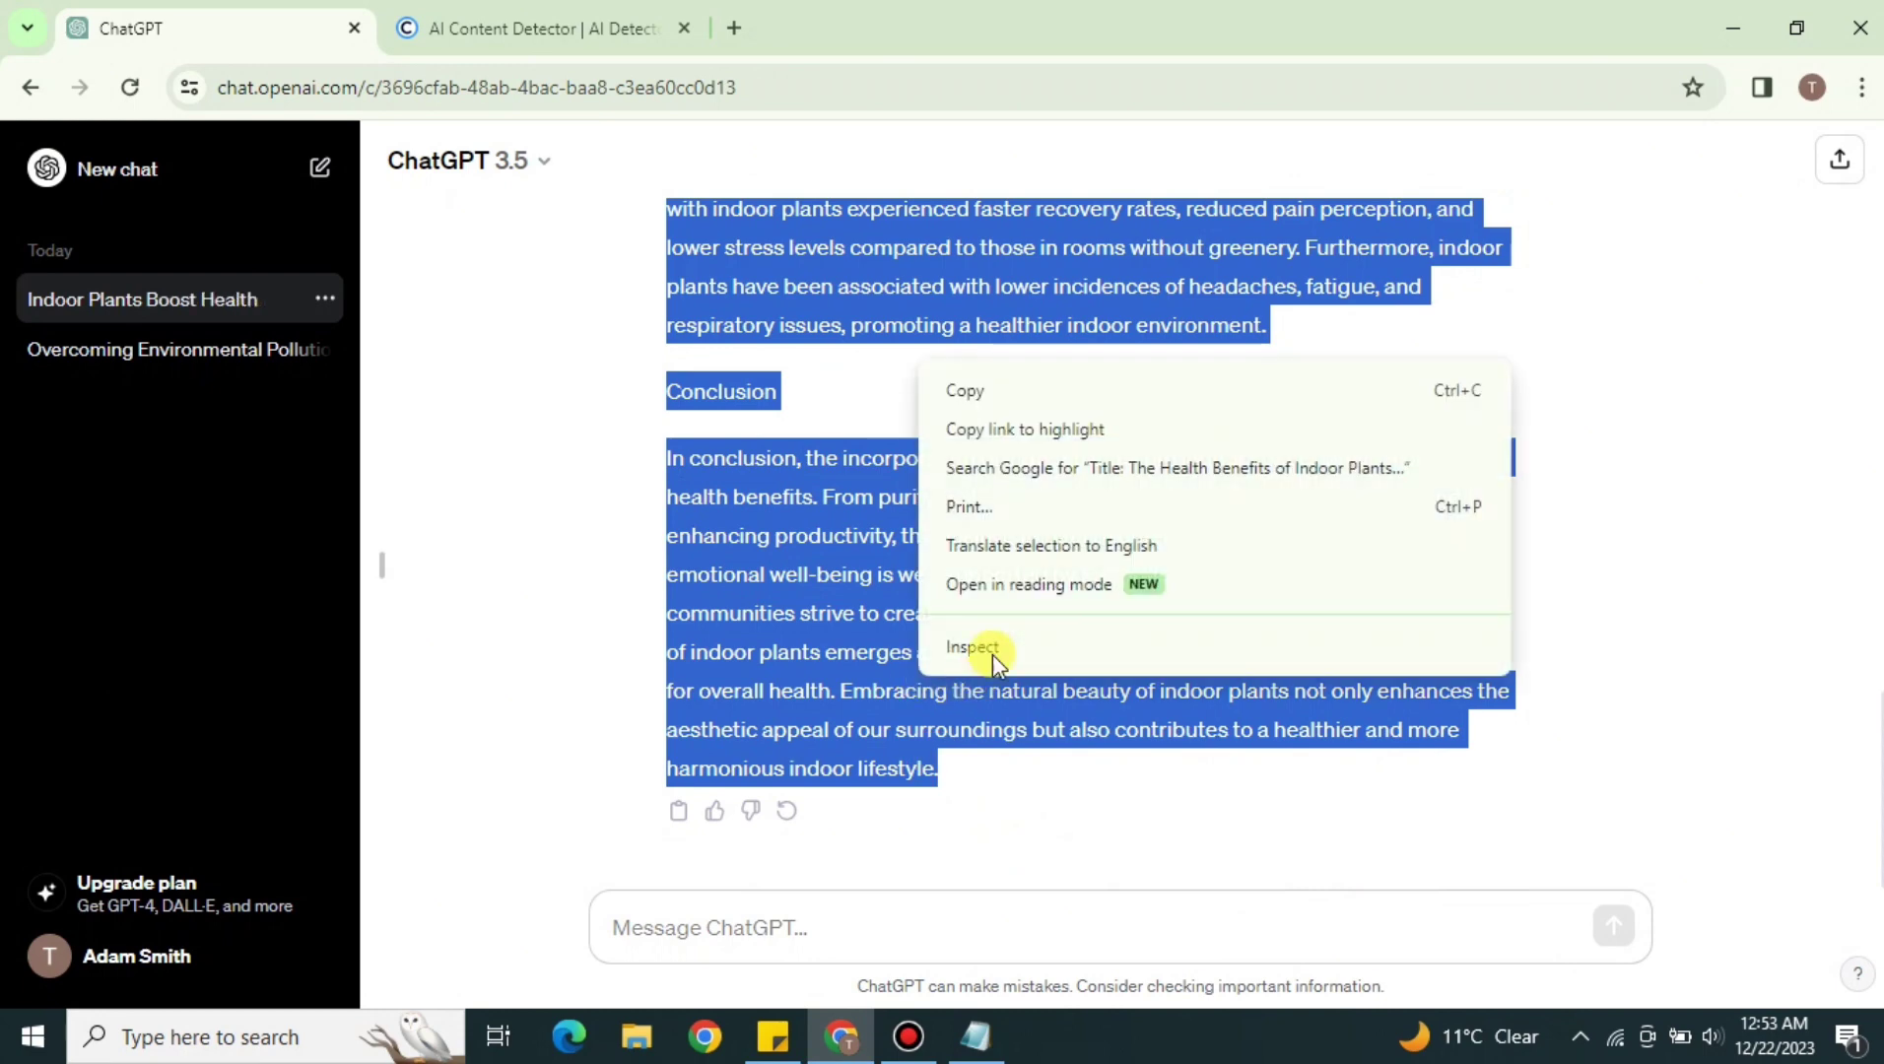
left_click(1014, 390)
- Paste the indoor plants essay into the Copyleaks detector box and run the check
left_click(522, 32)
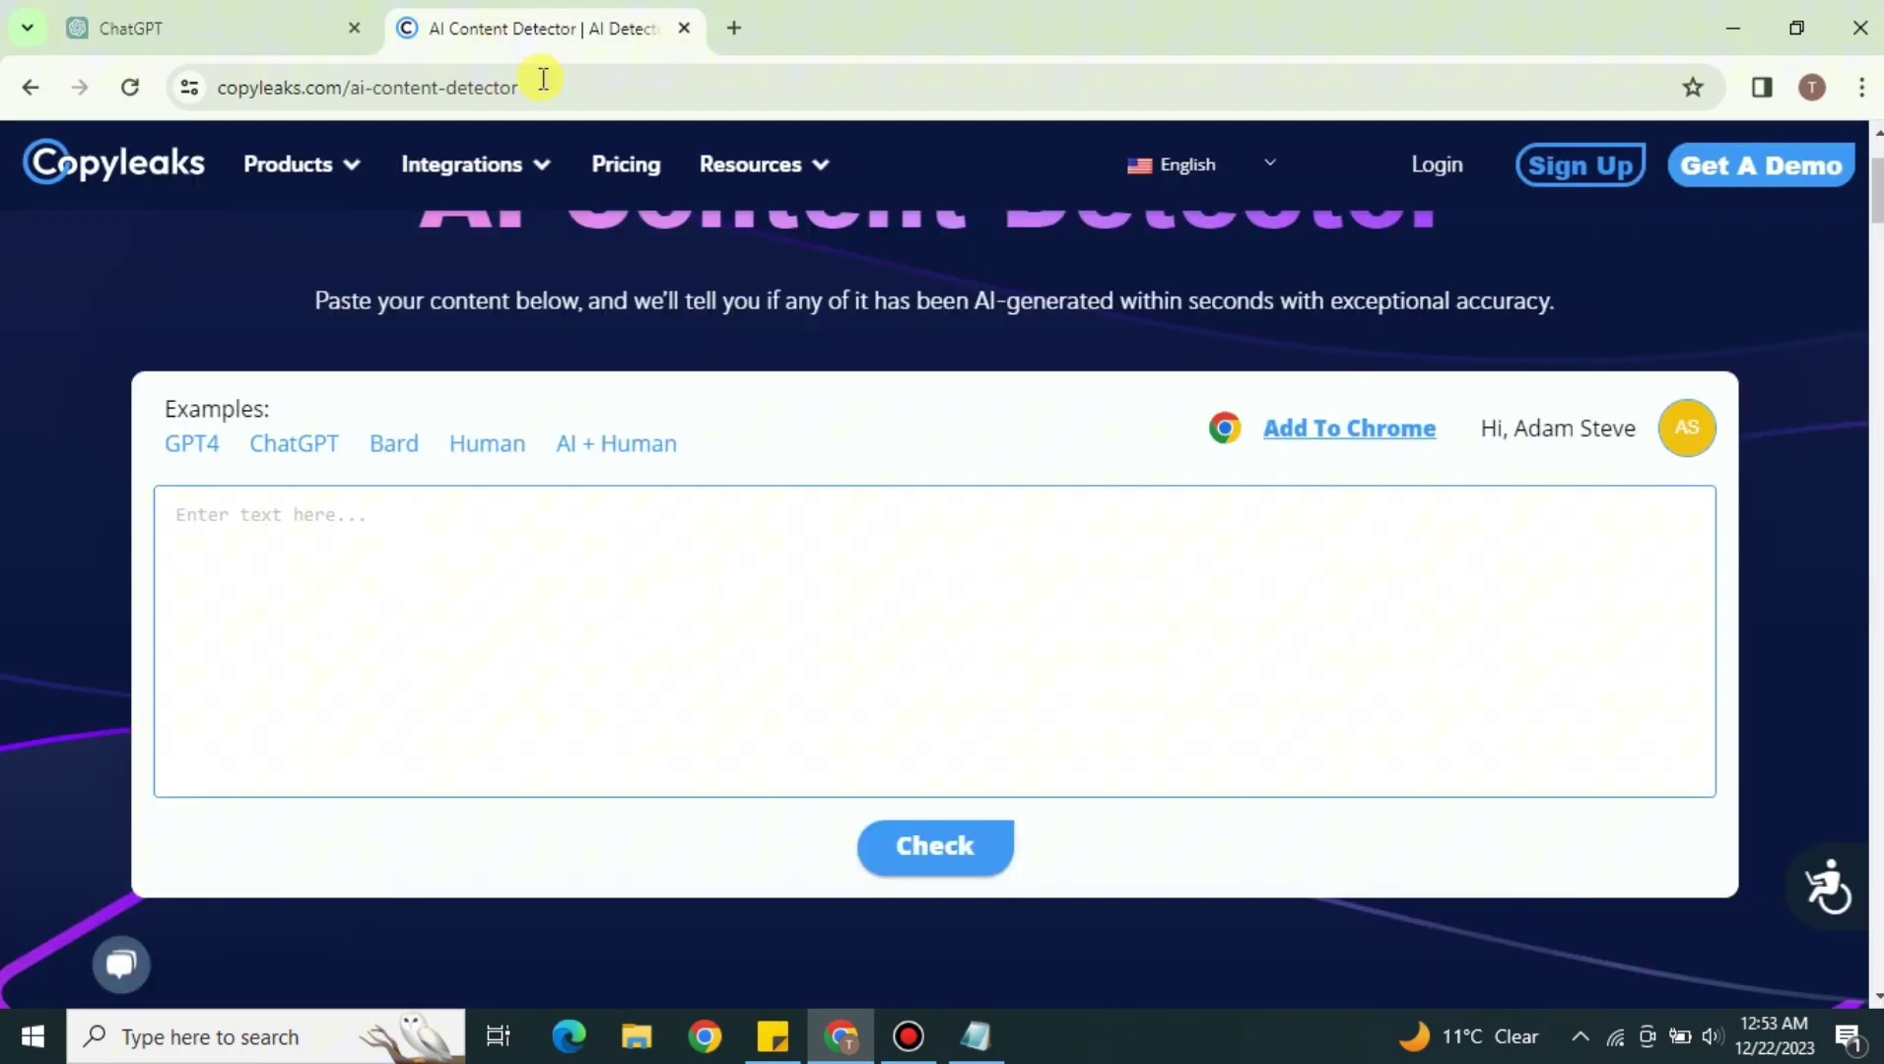
left_click(711, 556)
key("ctrl+v")
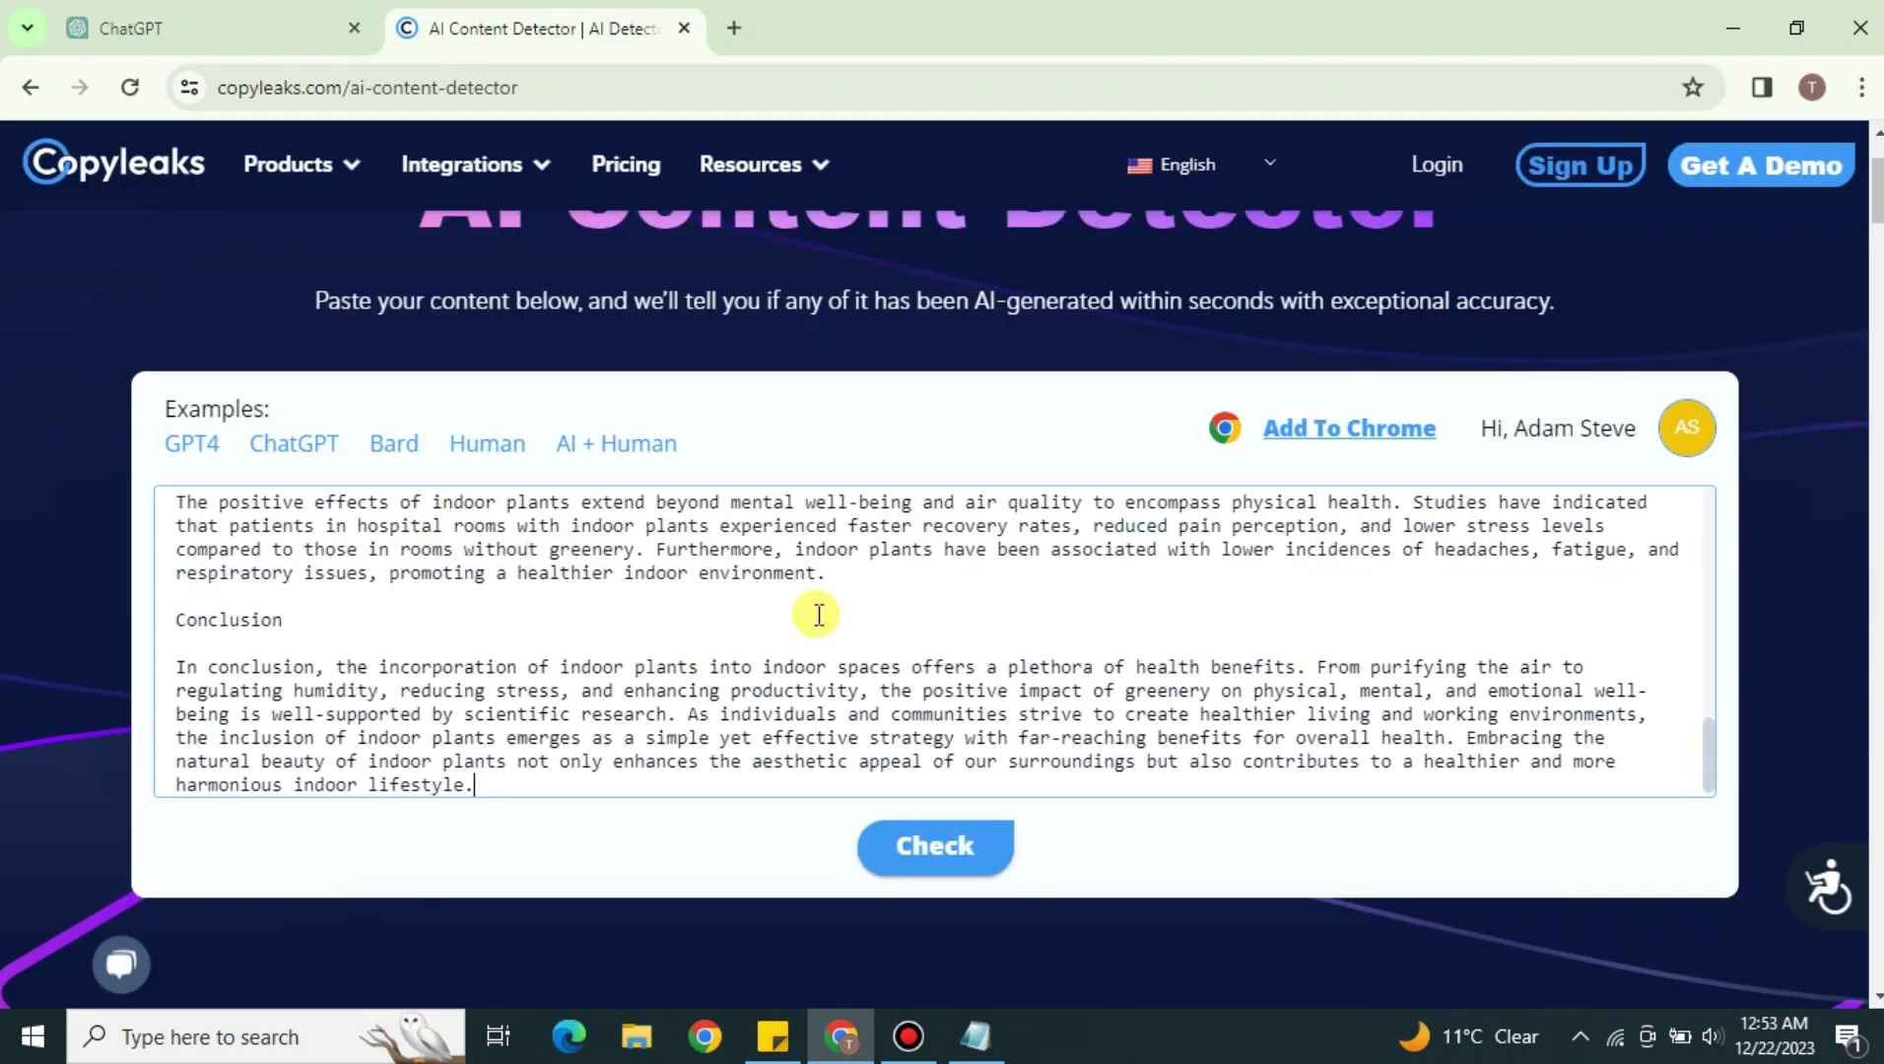
left_click(881, 854)
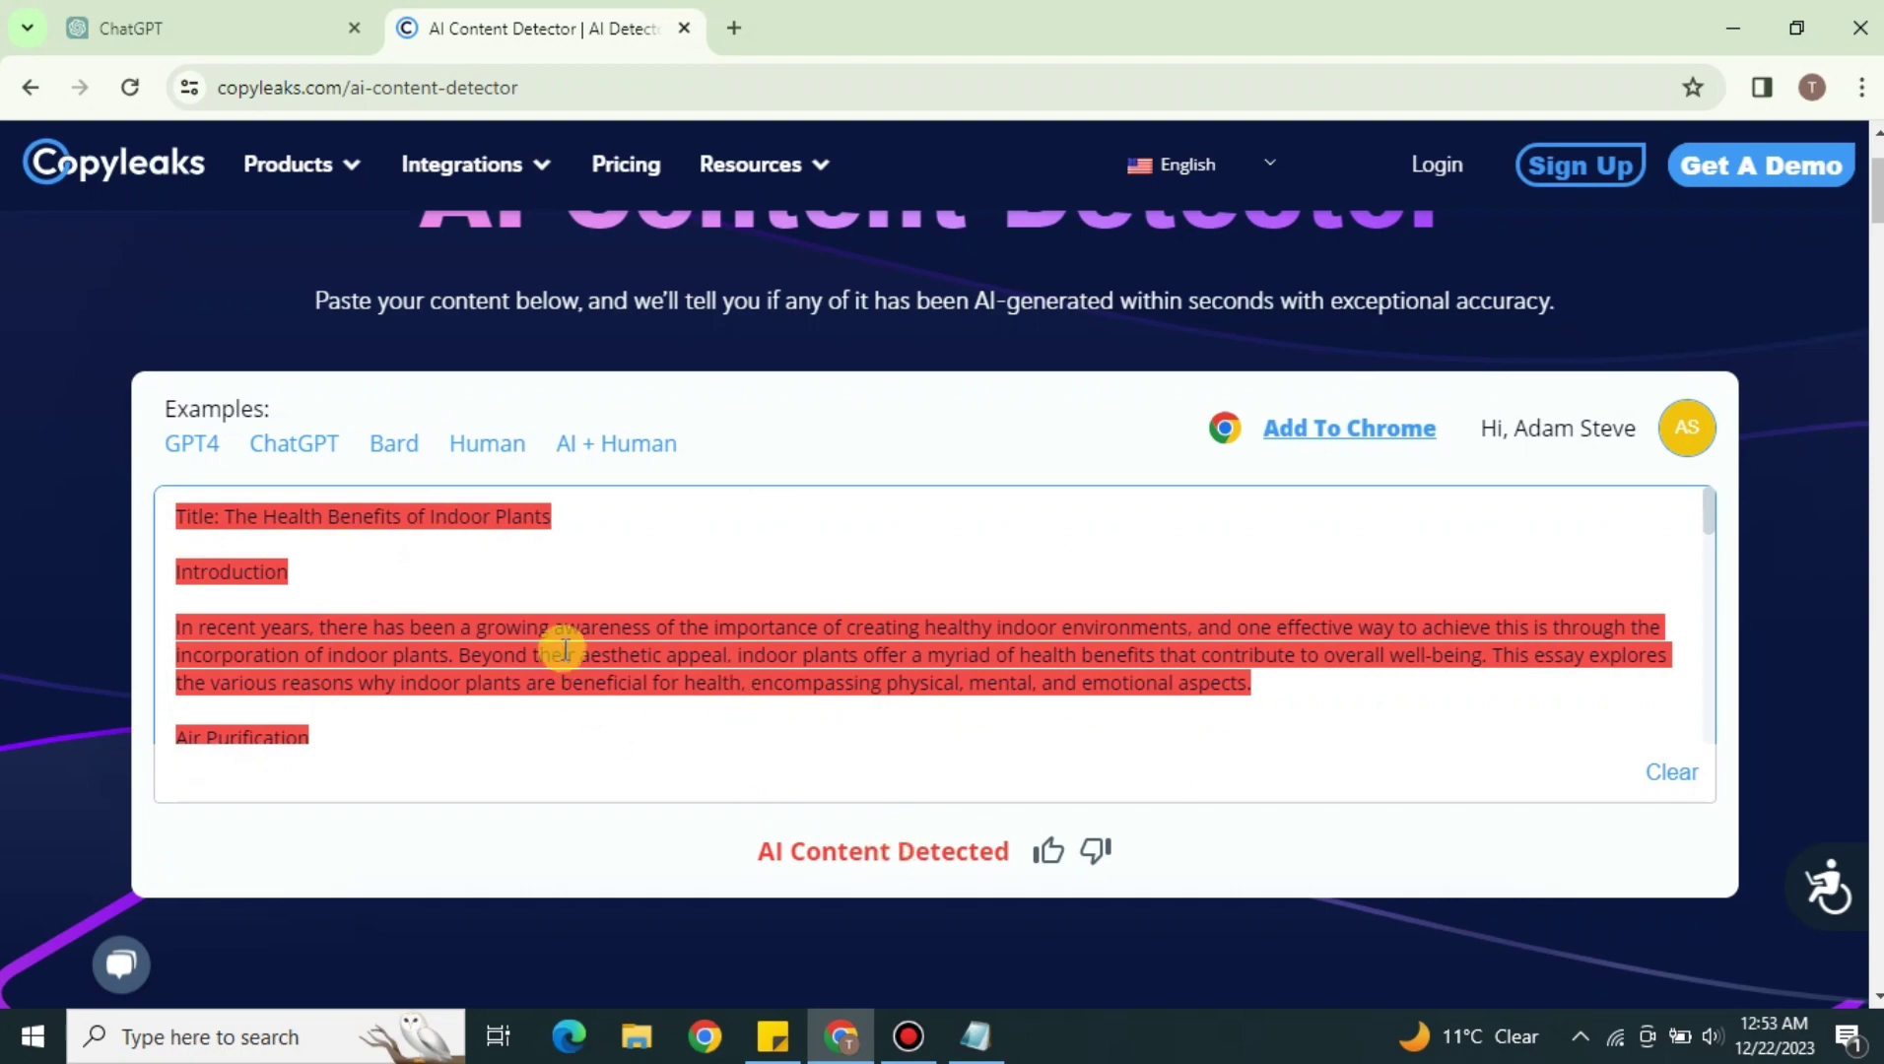
- Scroll through the red-highlighted essay to review the 'AI Content Detected' verdict
scroll(513, 631, "up", 3)
scroll(644, 673, "down", 8)
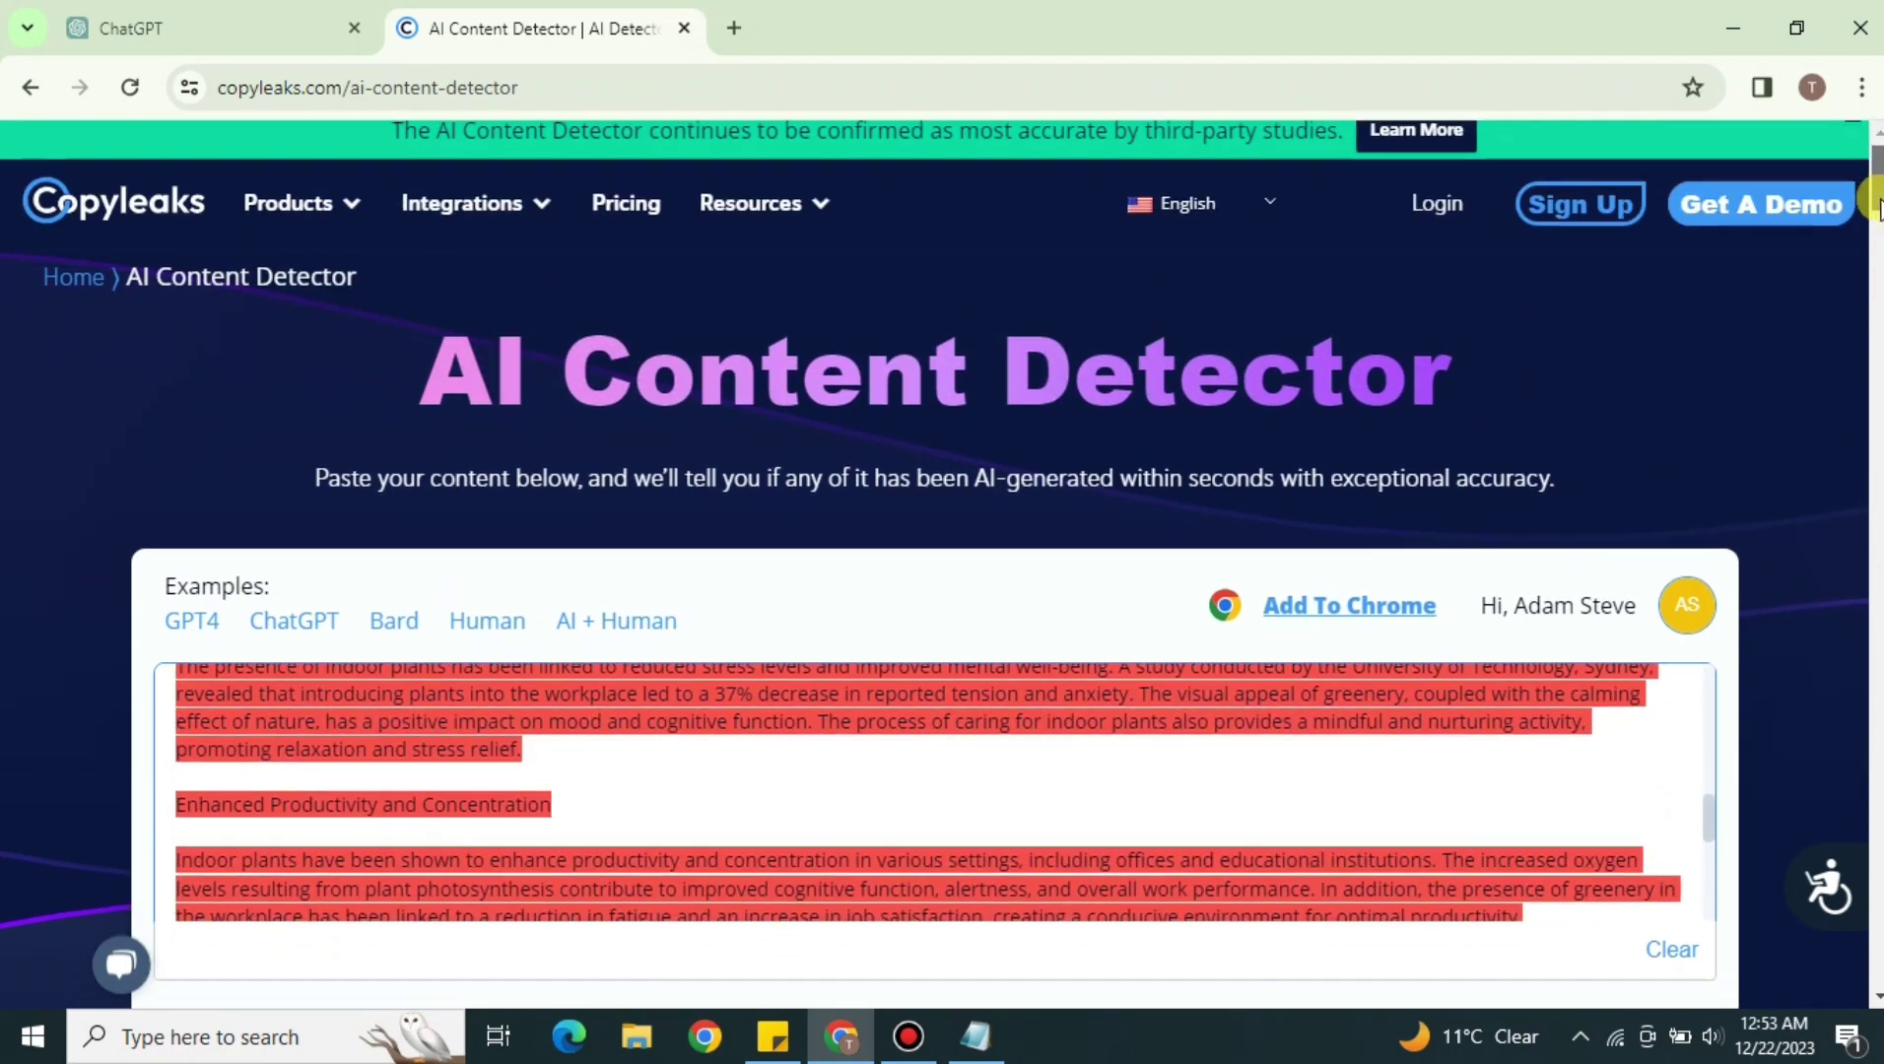
scroll(1031, 409, "down", 4)
scroll(1014, 424, "down", 5)
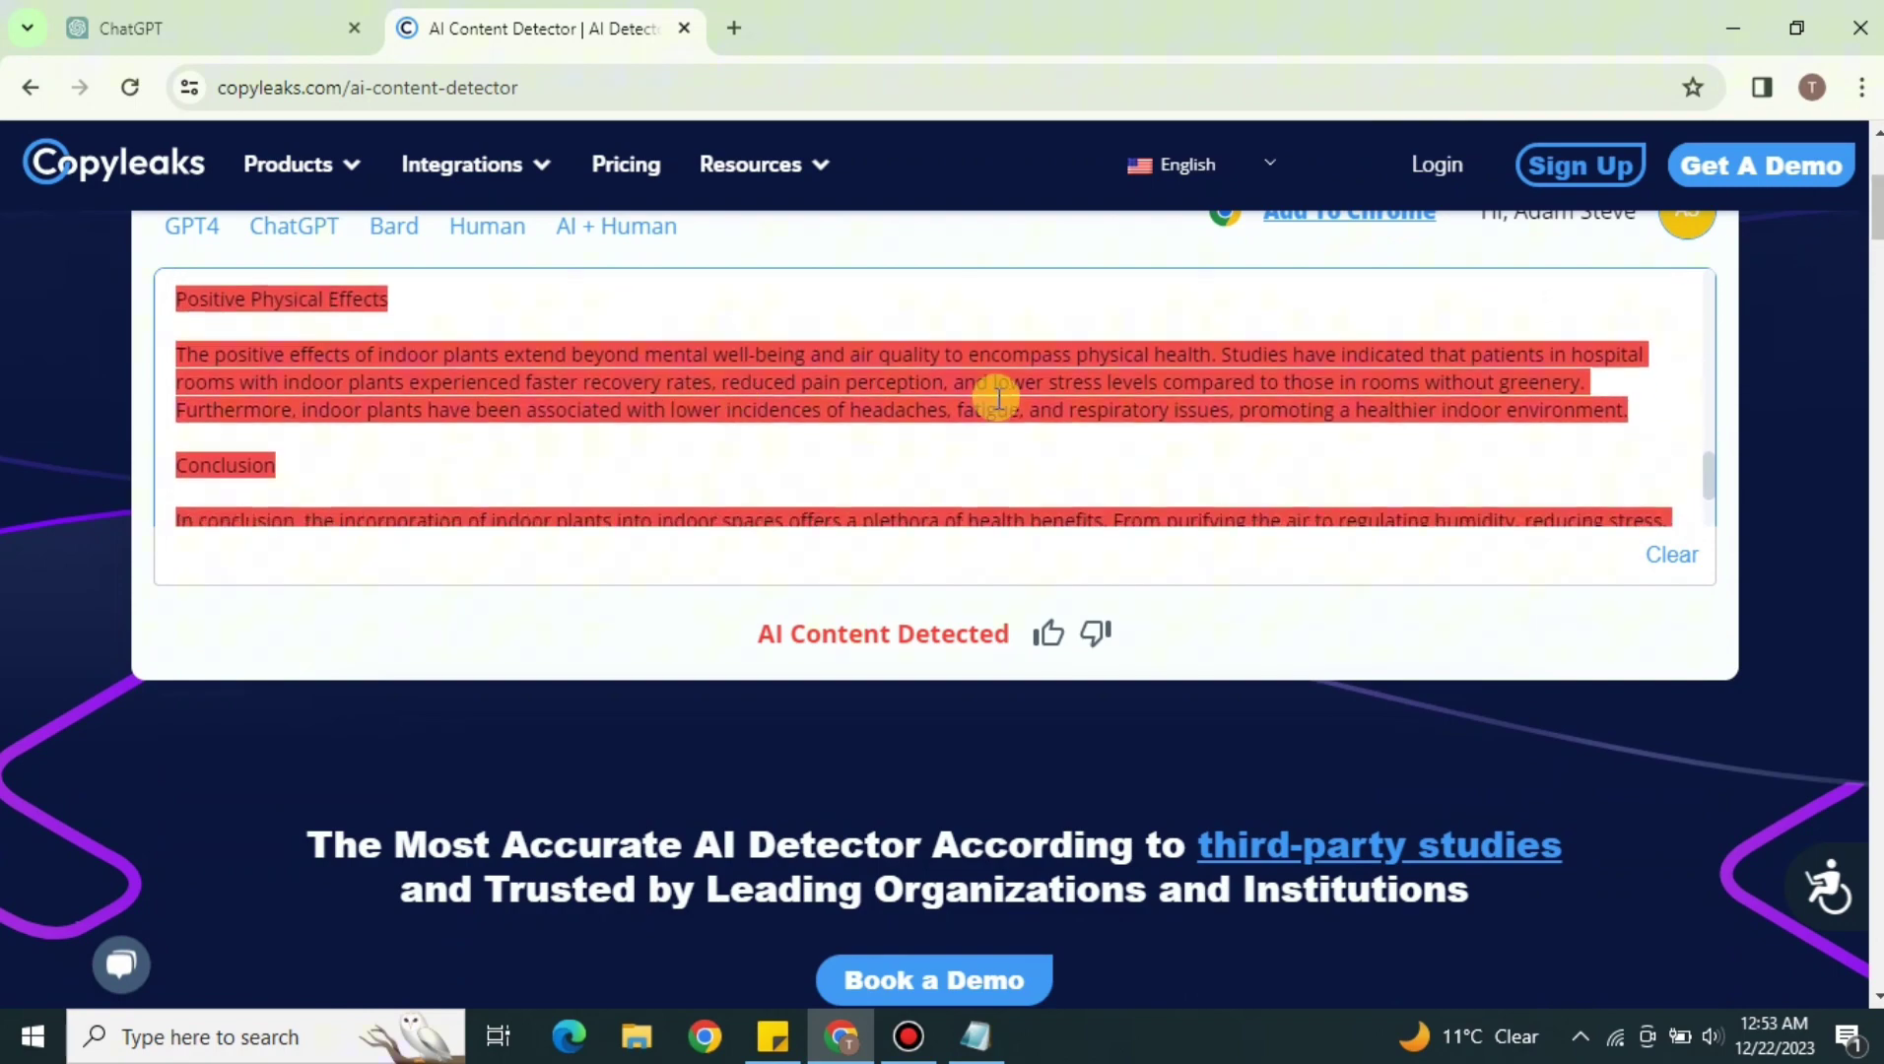
scroll(821, 404, "down", 4)
scroll(845, 424, "up", 3)
scroll(779, 453, "up", 2)
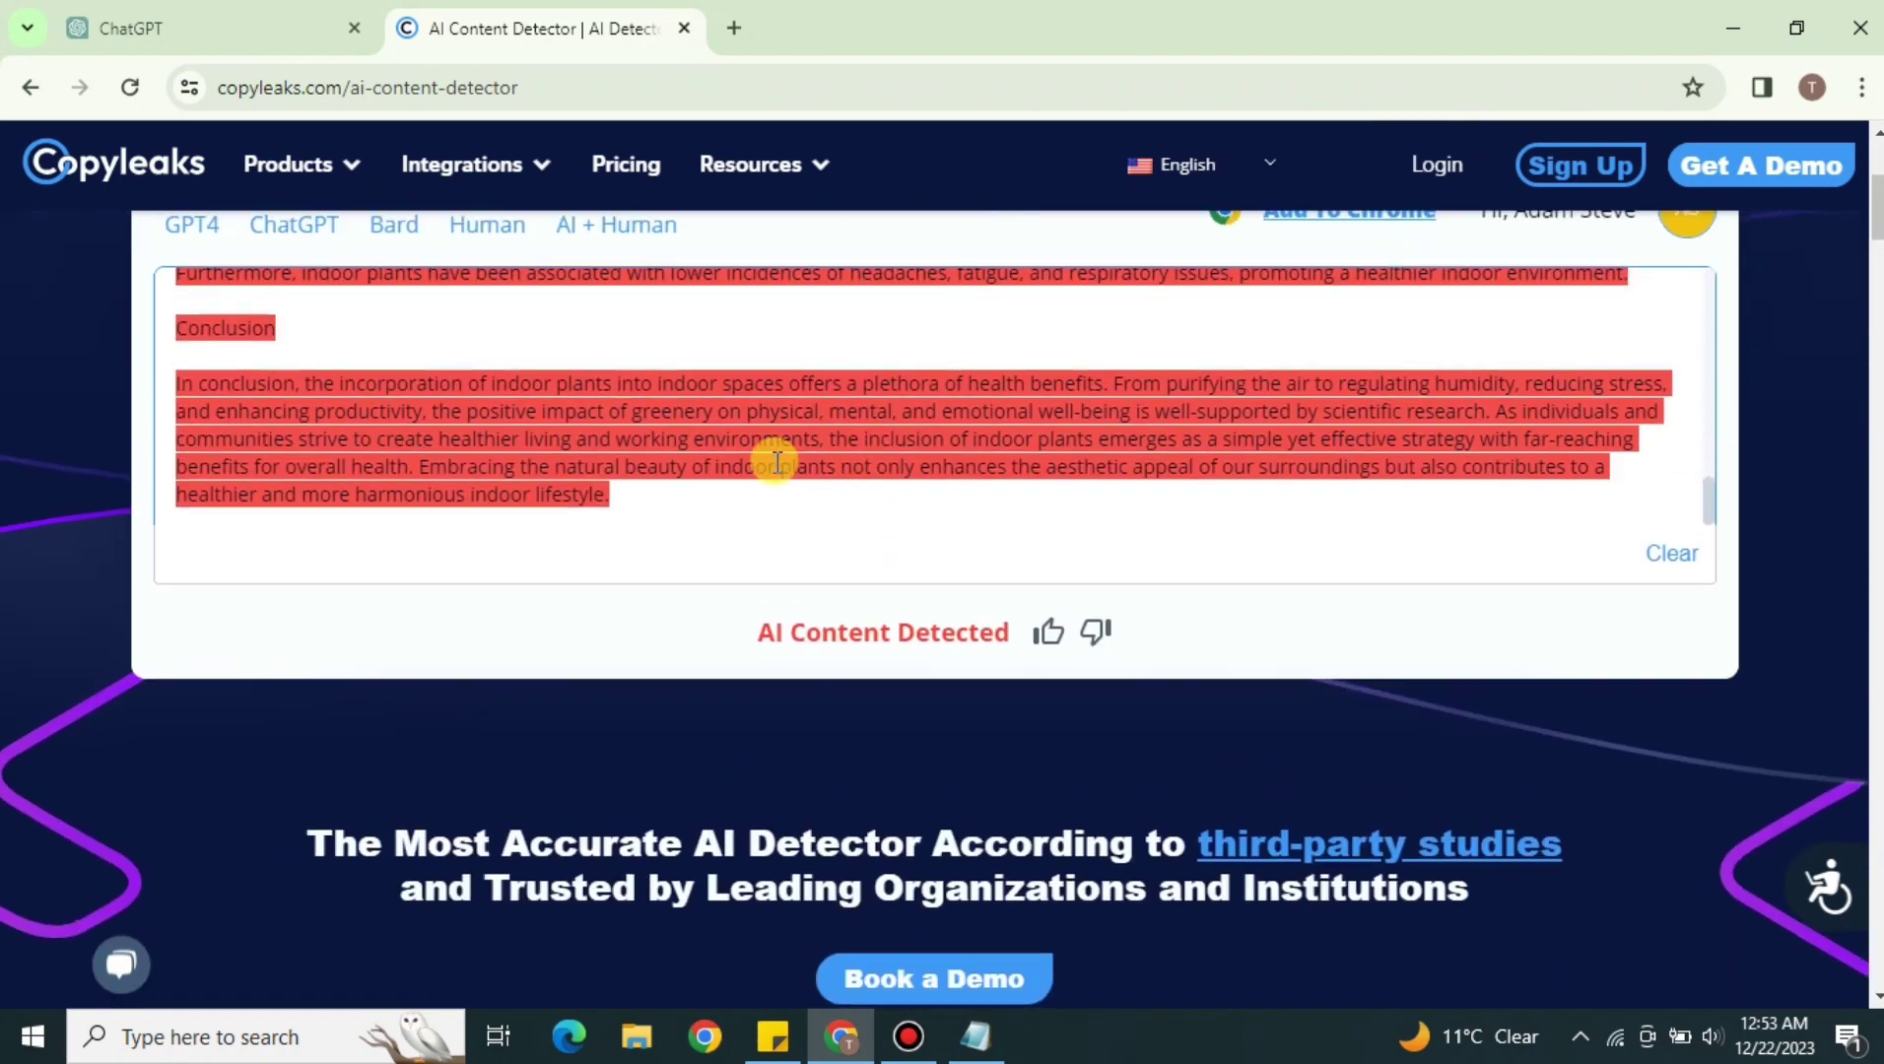
scroll(986, 433, "down", 2)
scroll(936, 463, "up", 3)
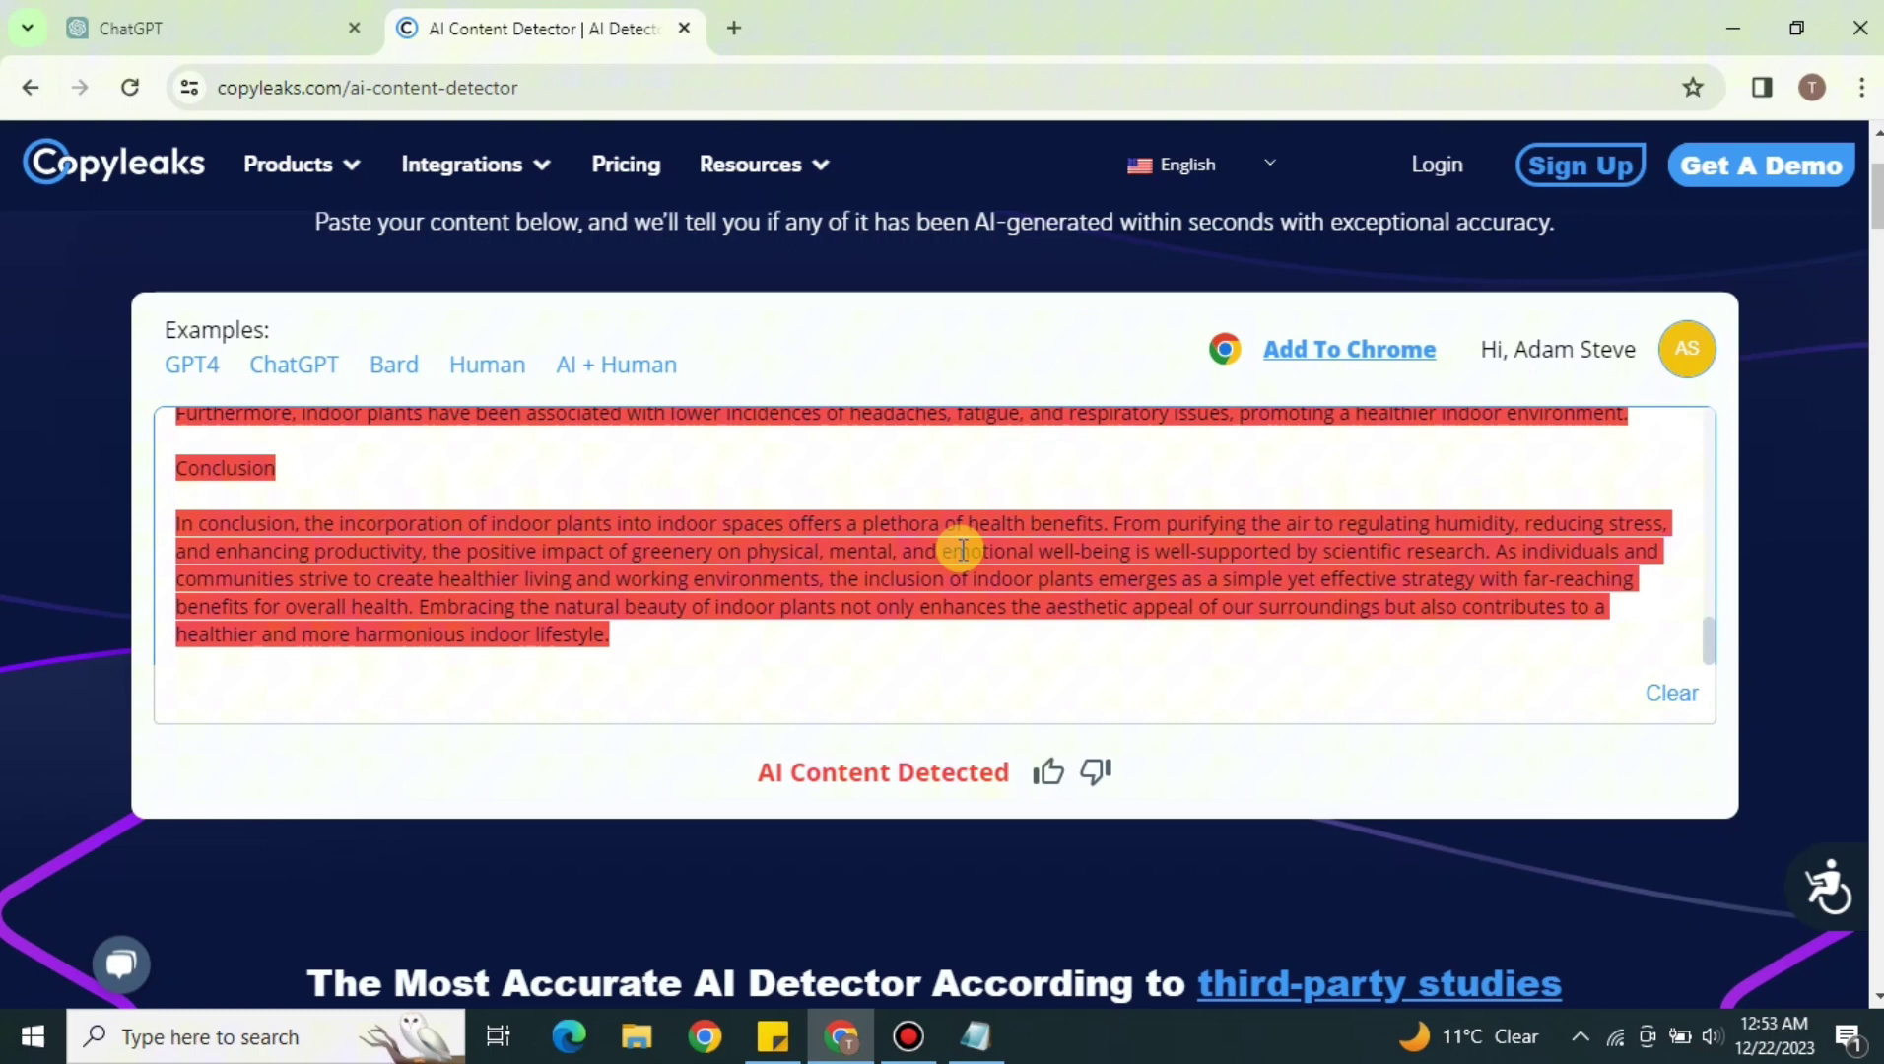
scroll(985, 601, "up", 5)
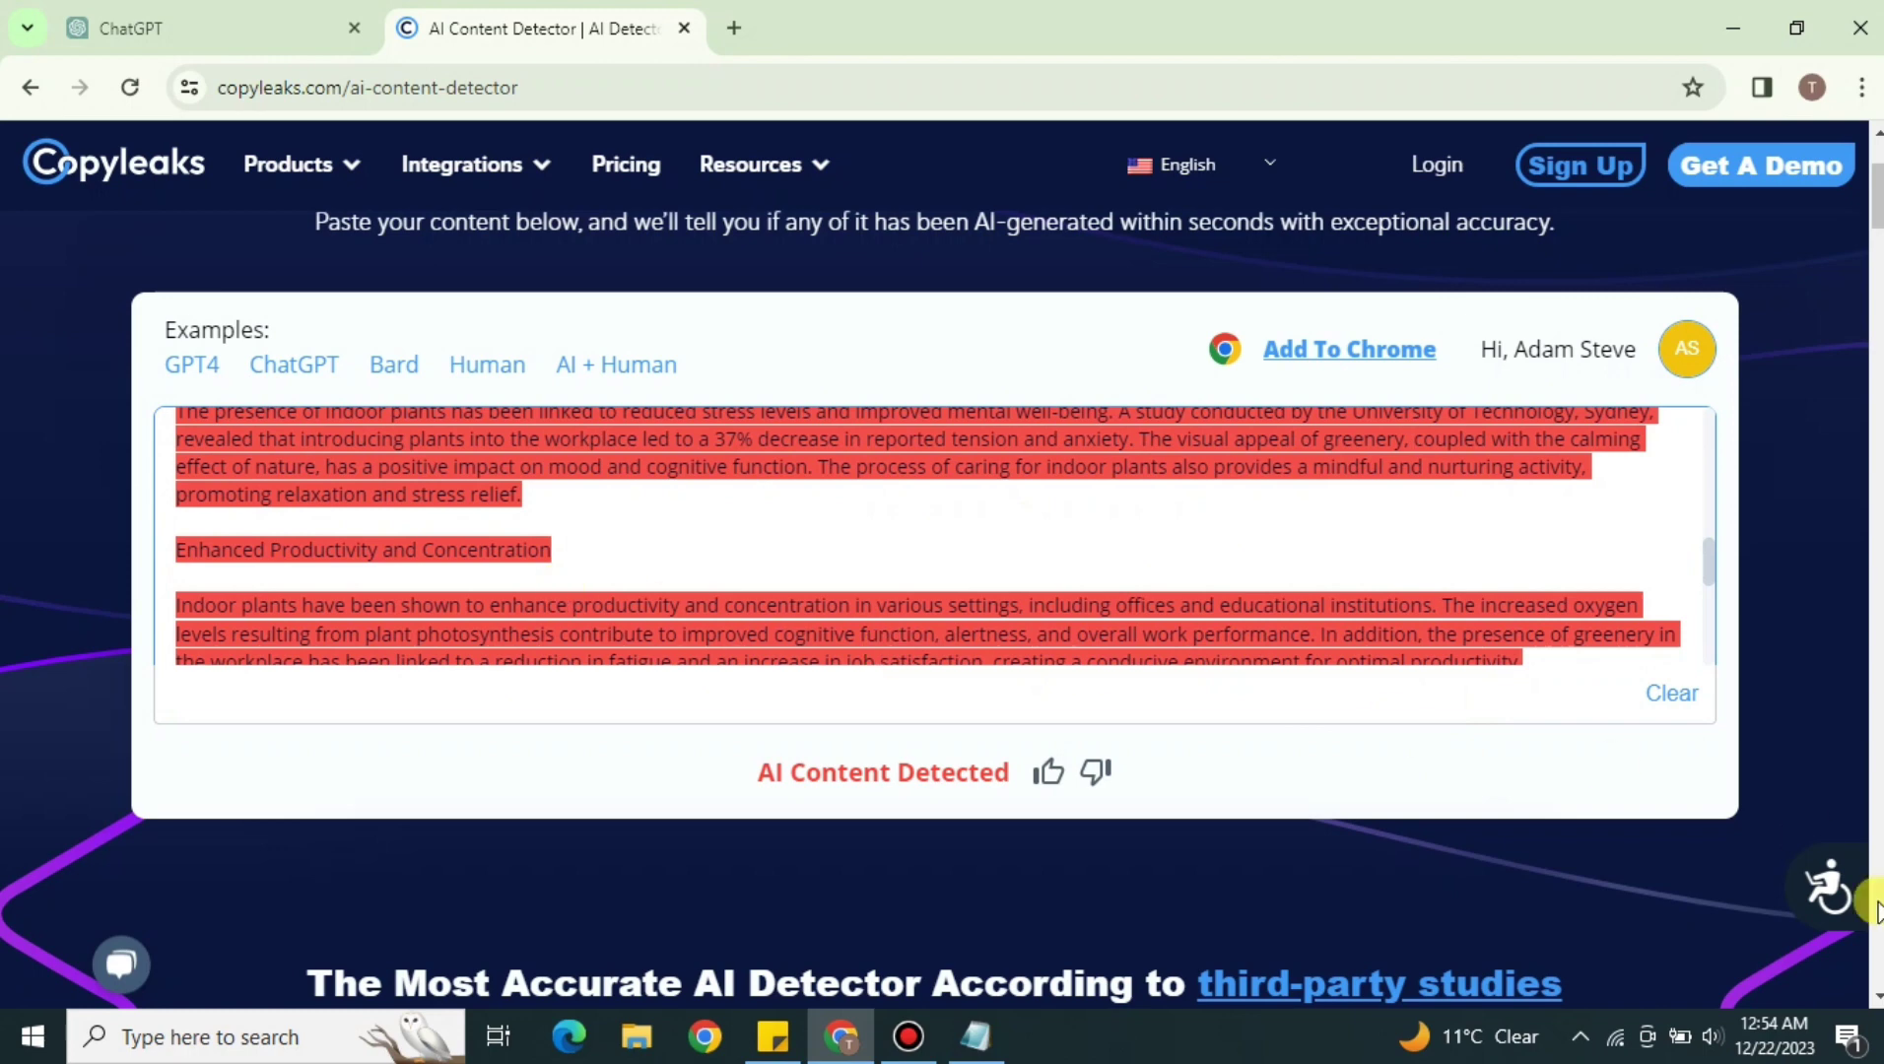
- Clear the detector box and select all of the Material Requirement Planning report in Notepad
left_click(1690, 692)
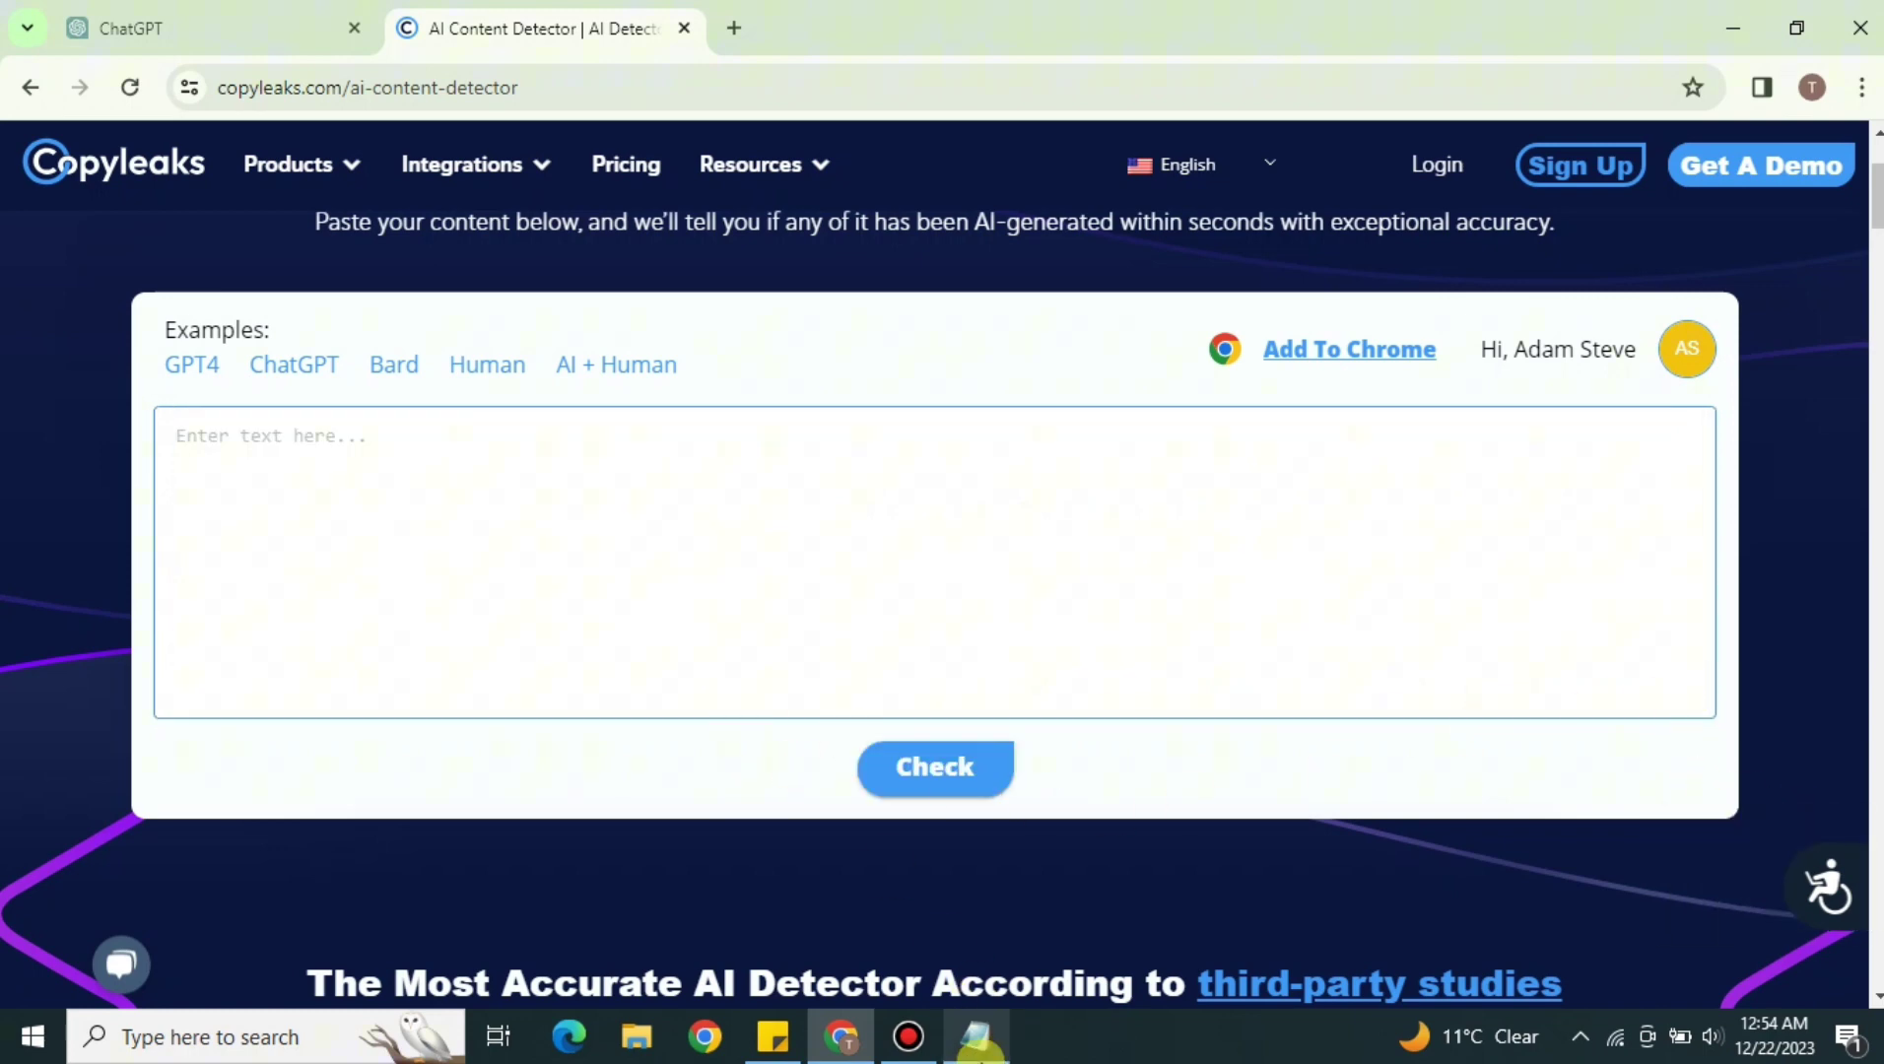
left_click(976, 1036)
key("Up")
key("Up")
key("Up")
key("Up")
key("Up")
key("Up")
key("Up")
key("Up")
key("End")
key("ctrl+shift+Left")
key("Right")
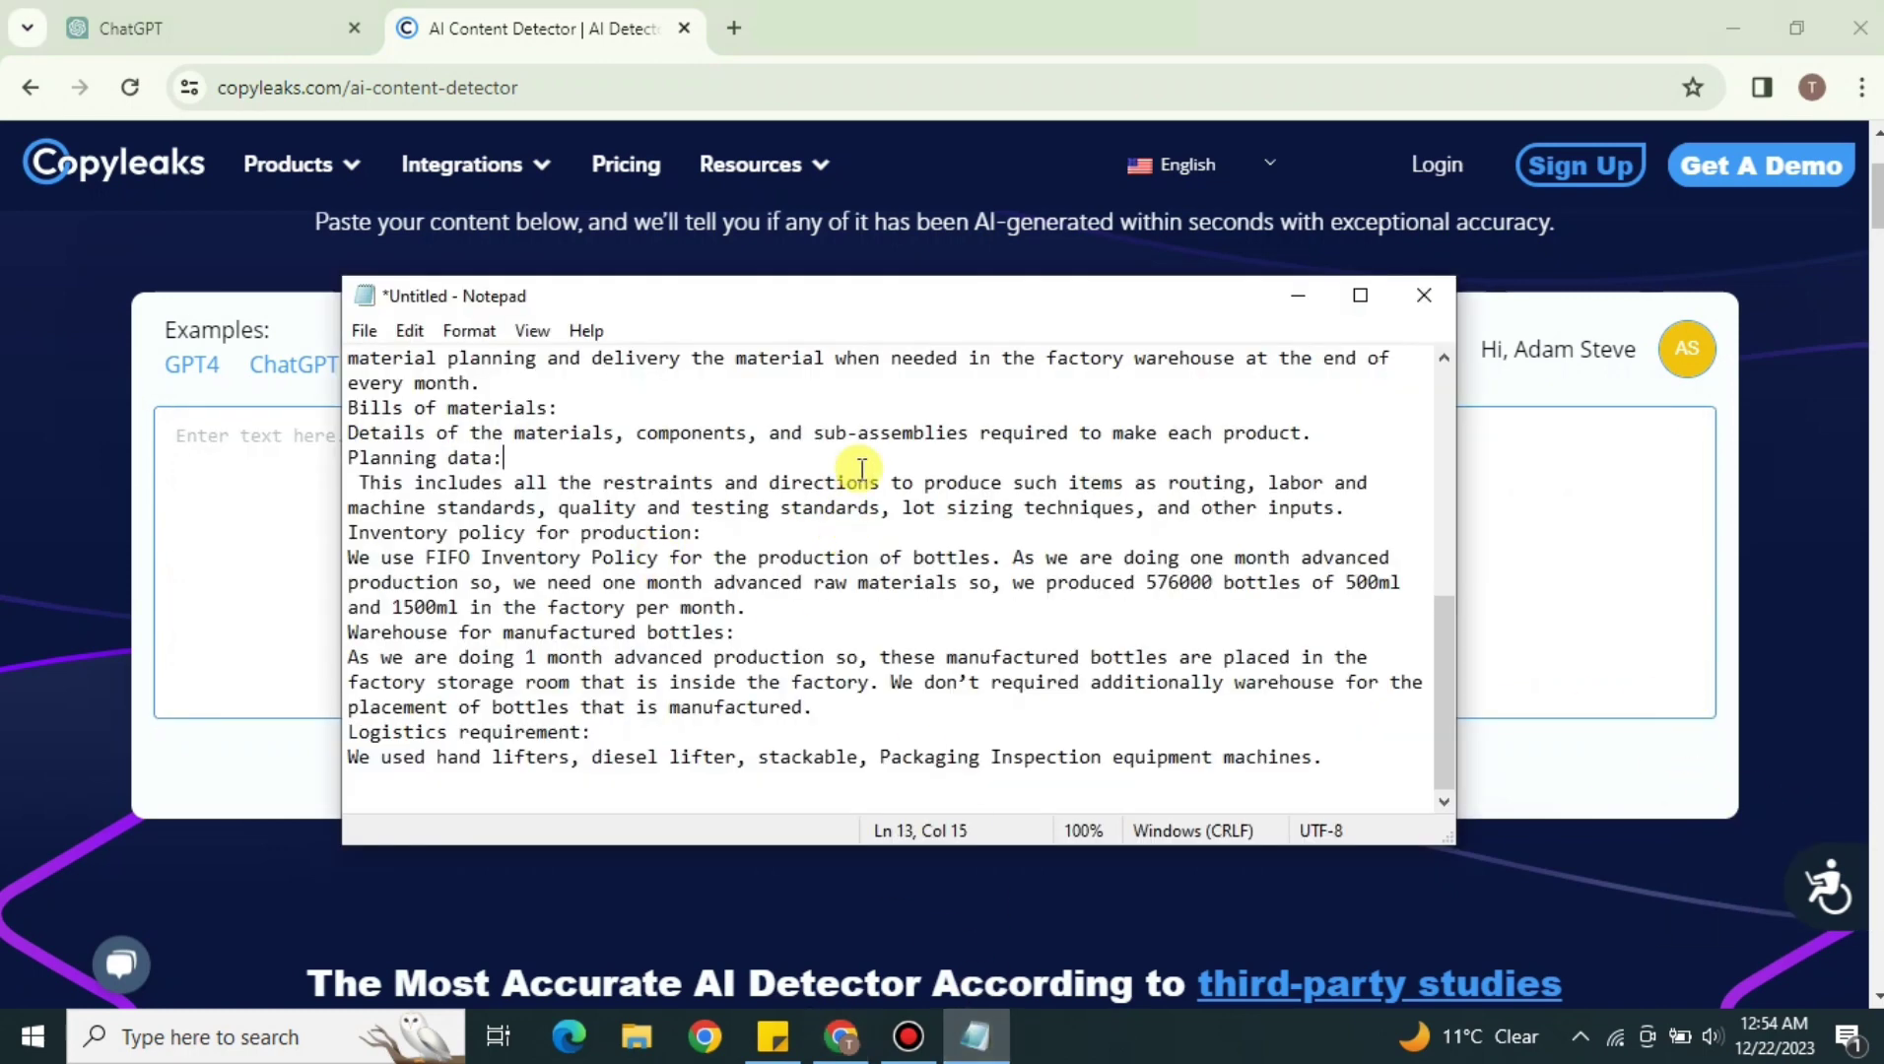
key("ctrl+a")
key("ctrl+c")
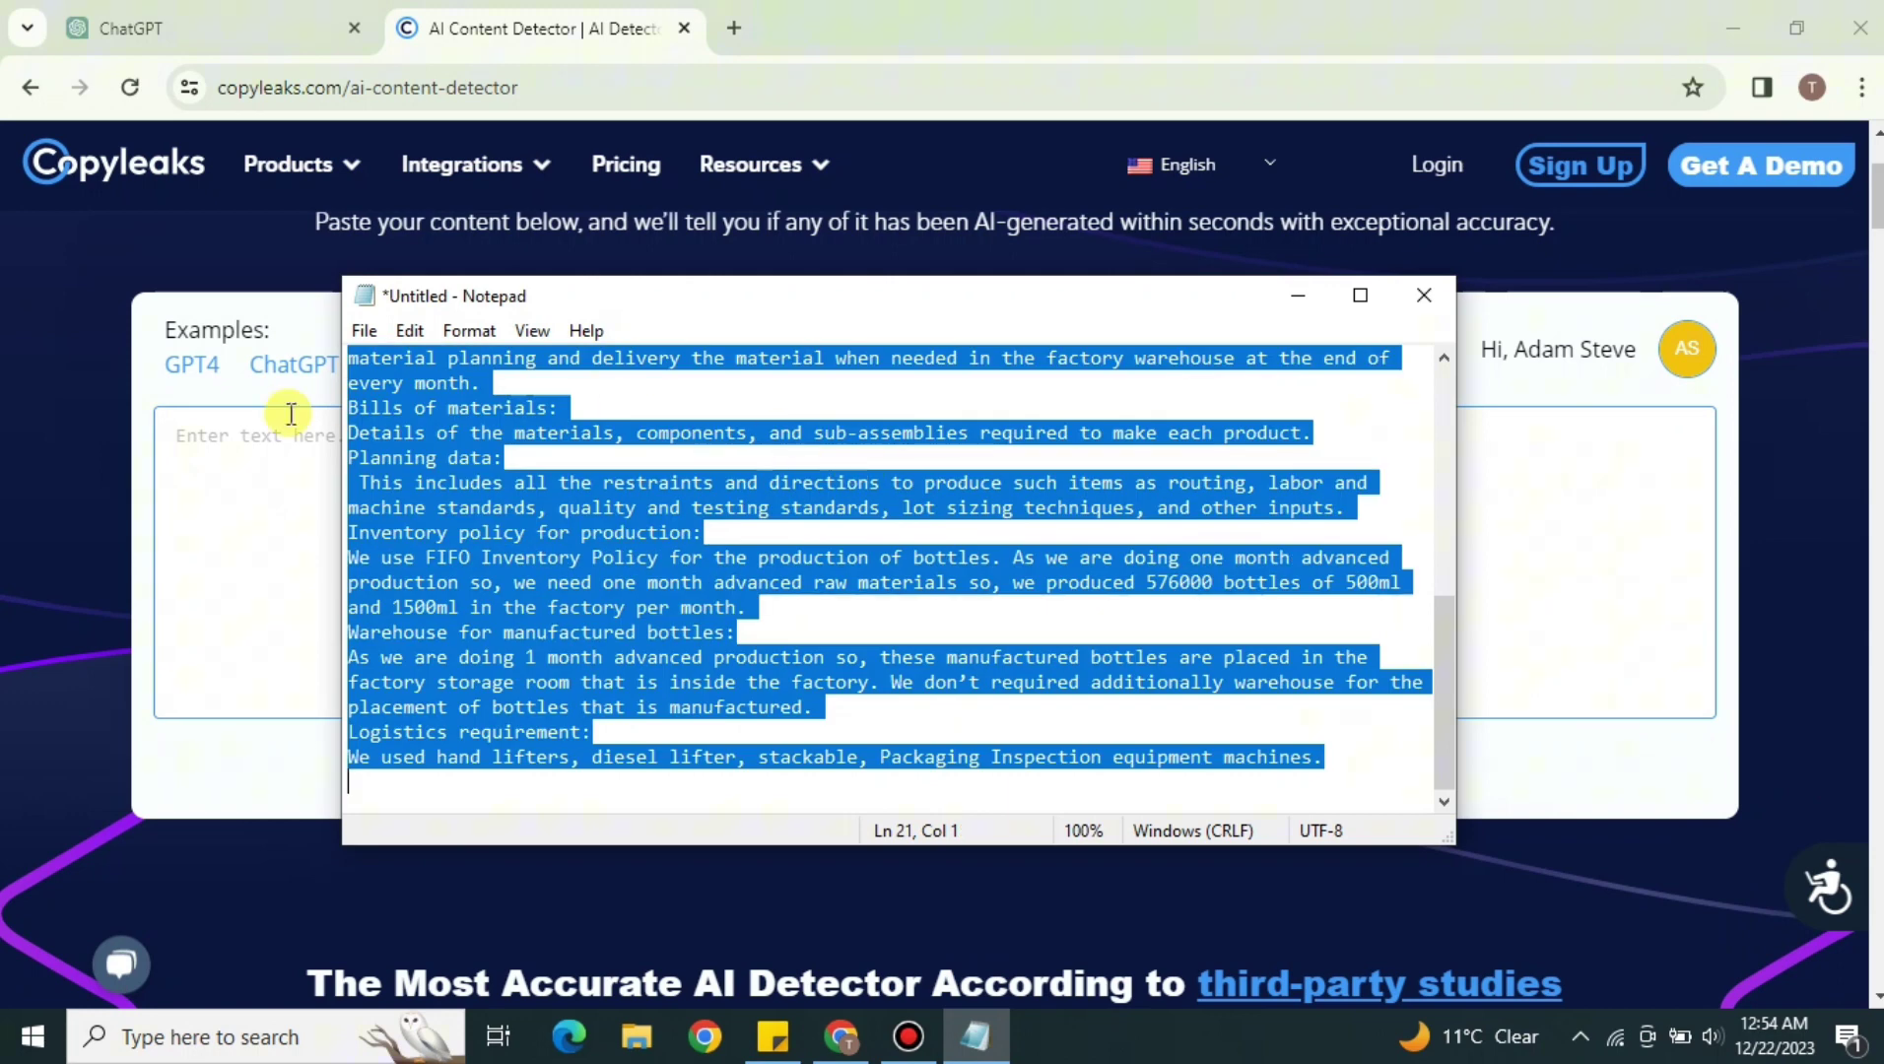
- Paste the report into Copyleaks and check it, getting 'This is human text'
left_click(278, 458)
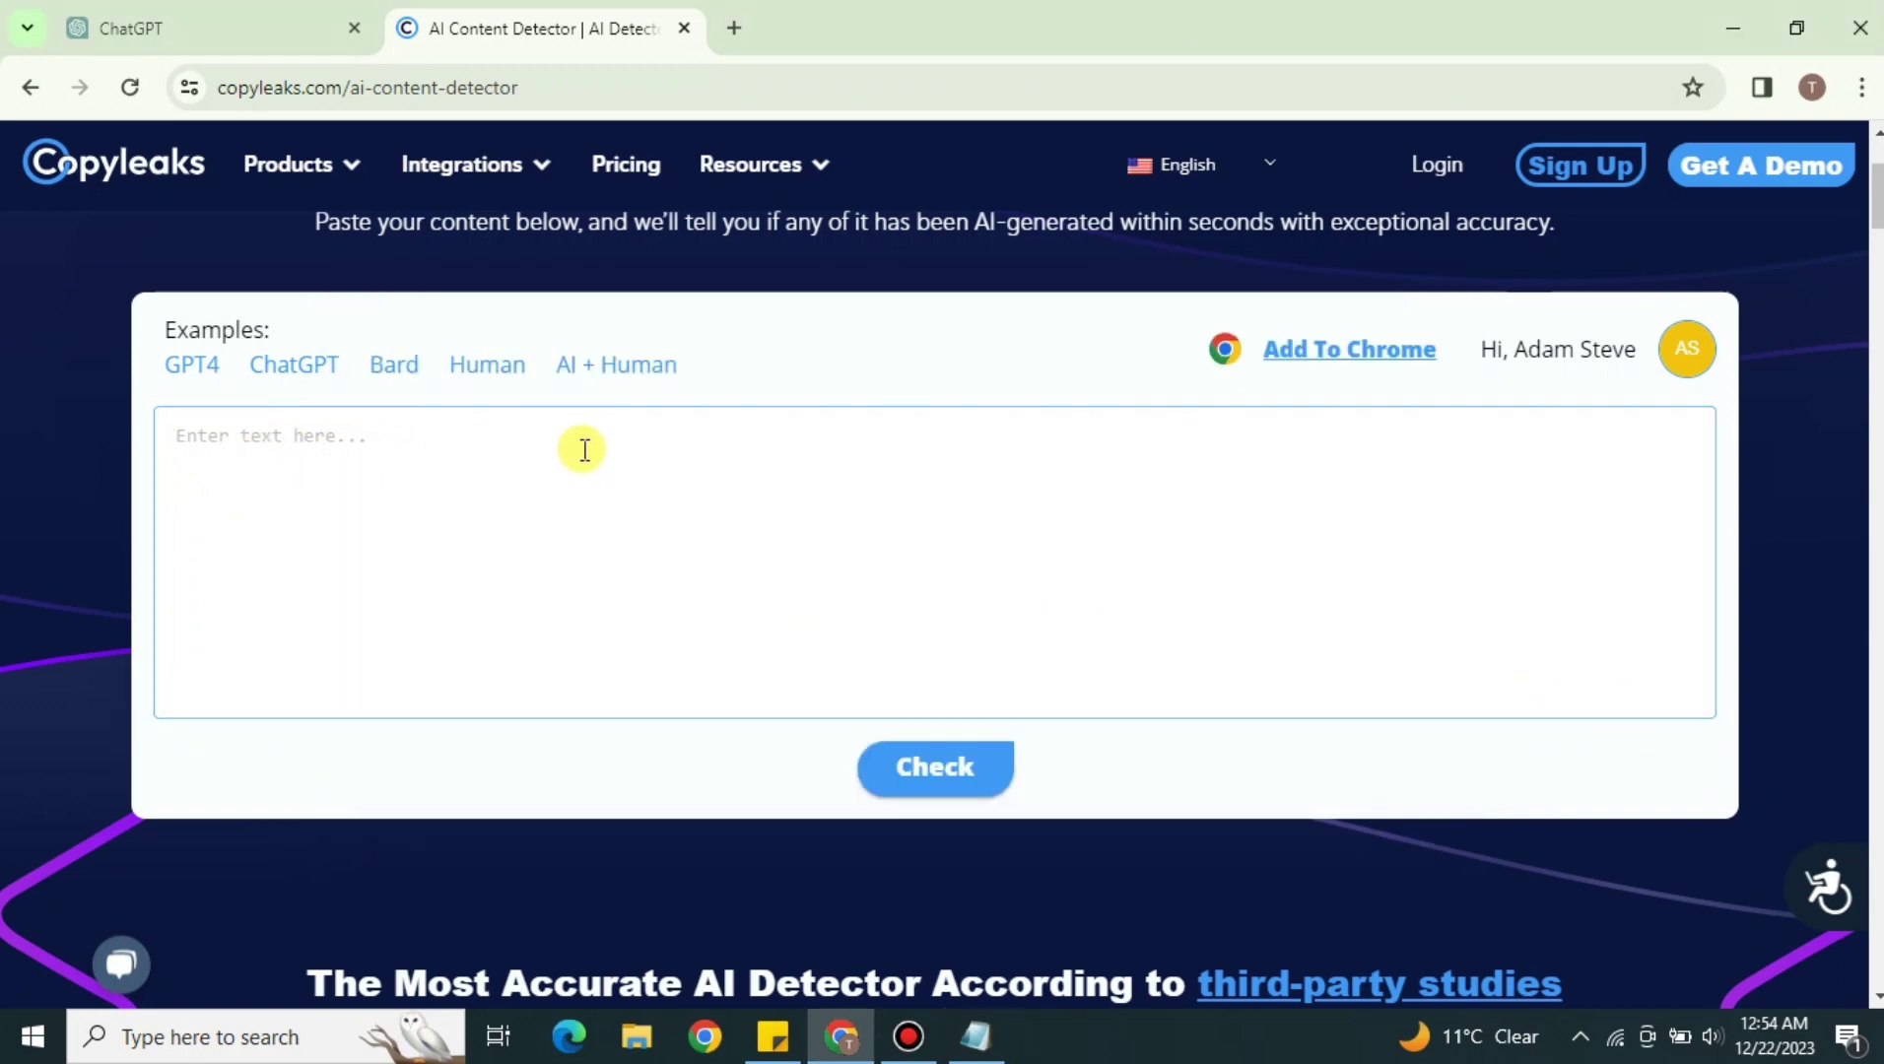
key("ctrl+v")
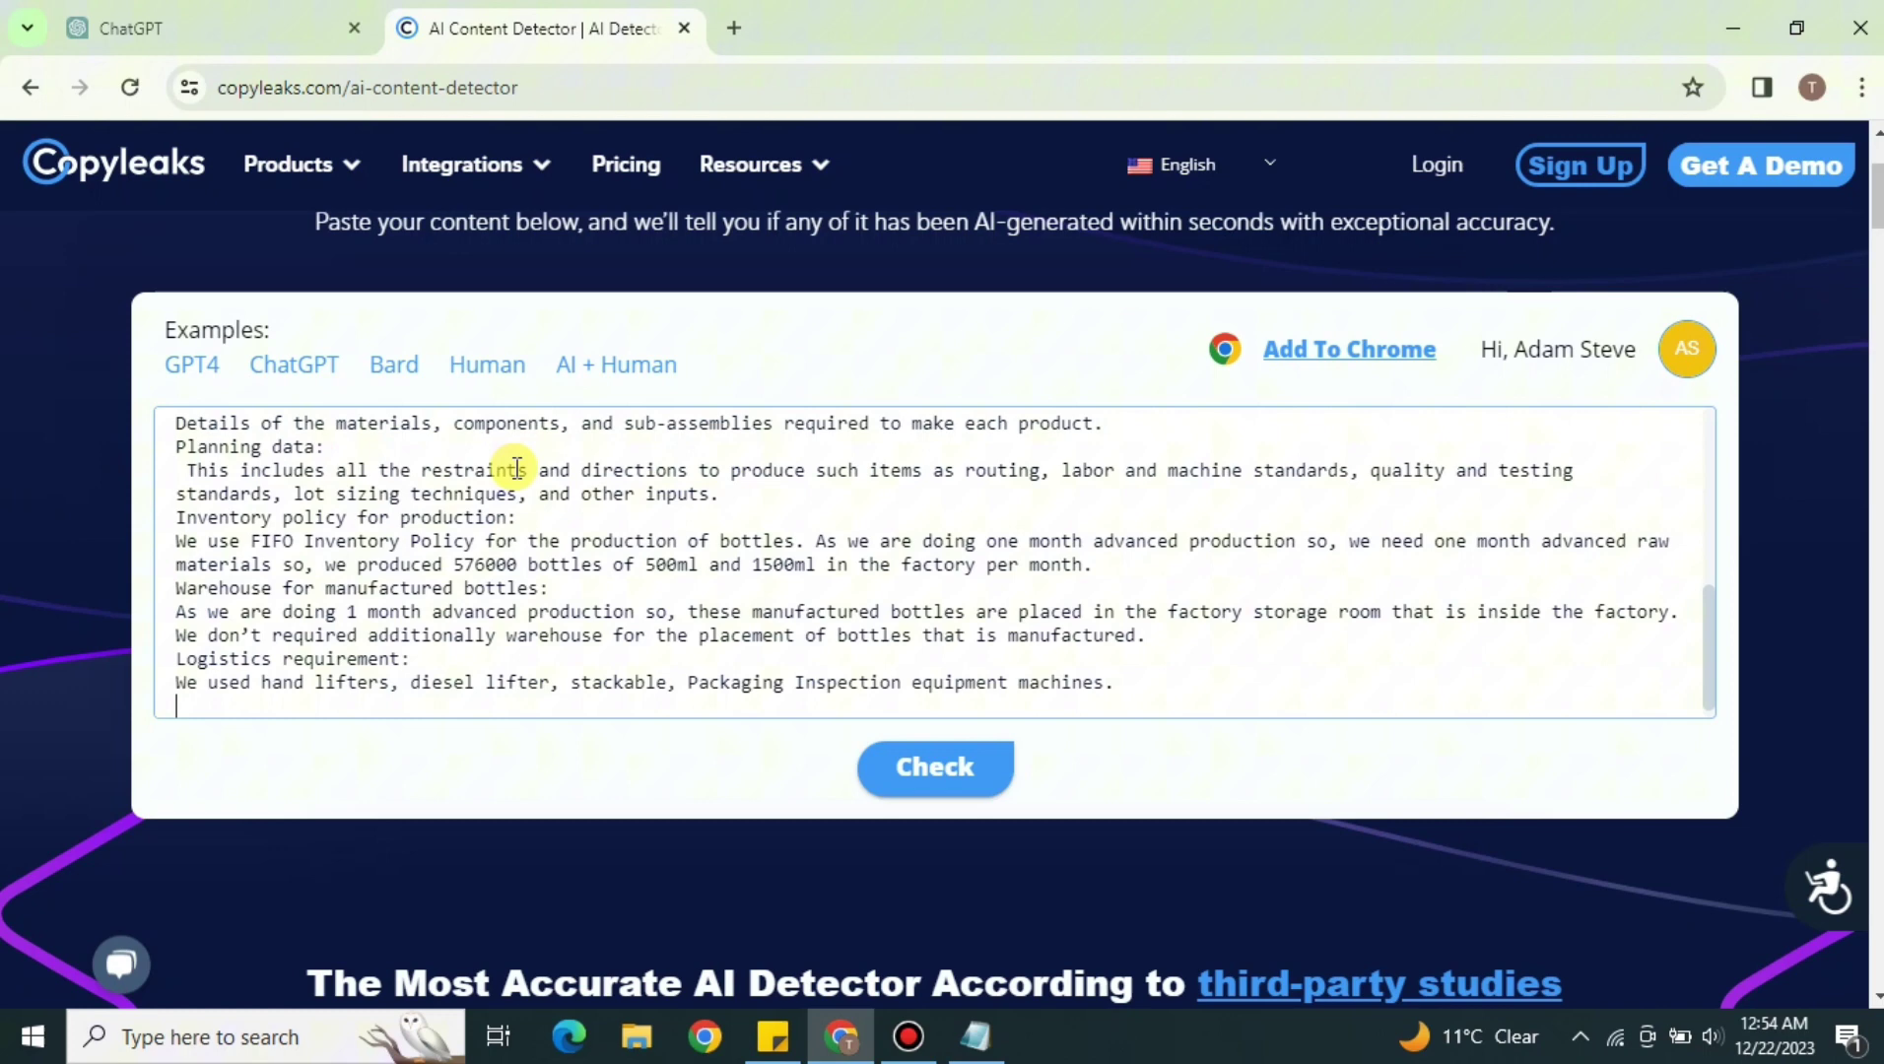
left_click(938, 764)
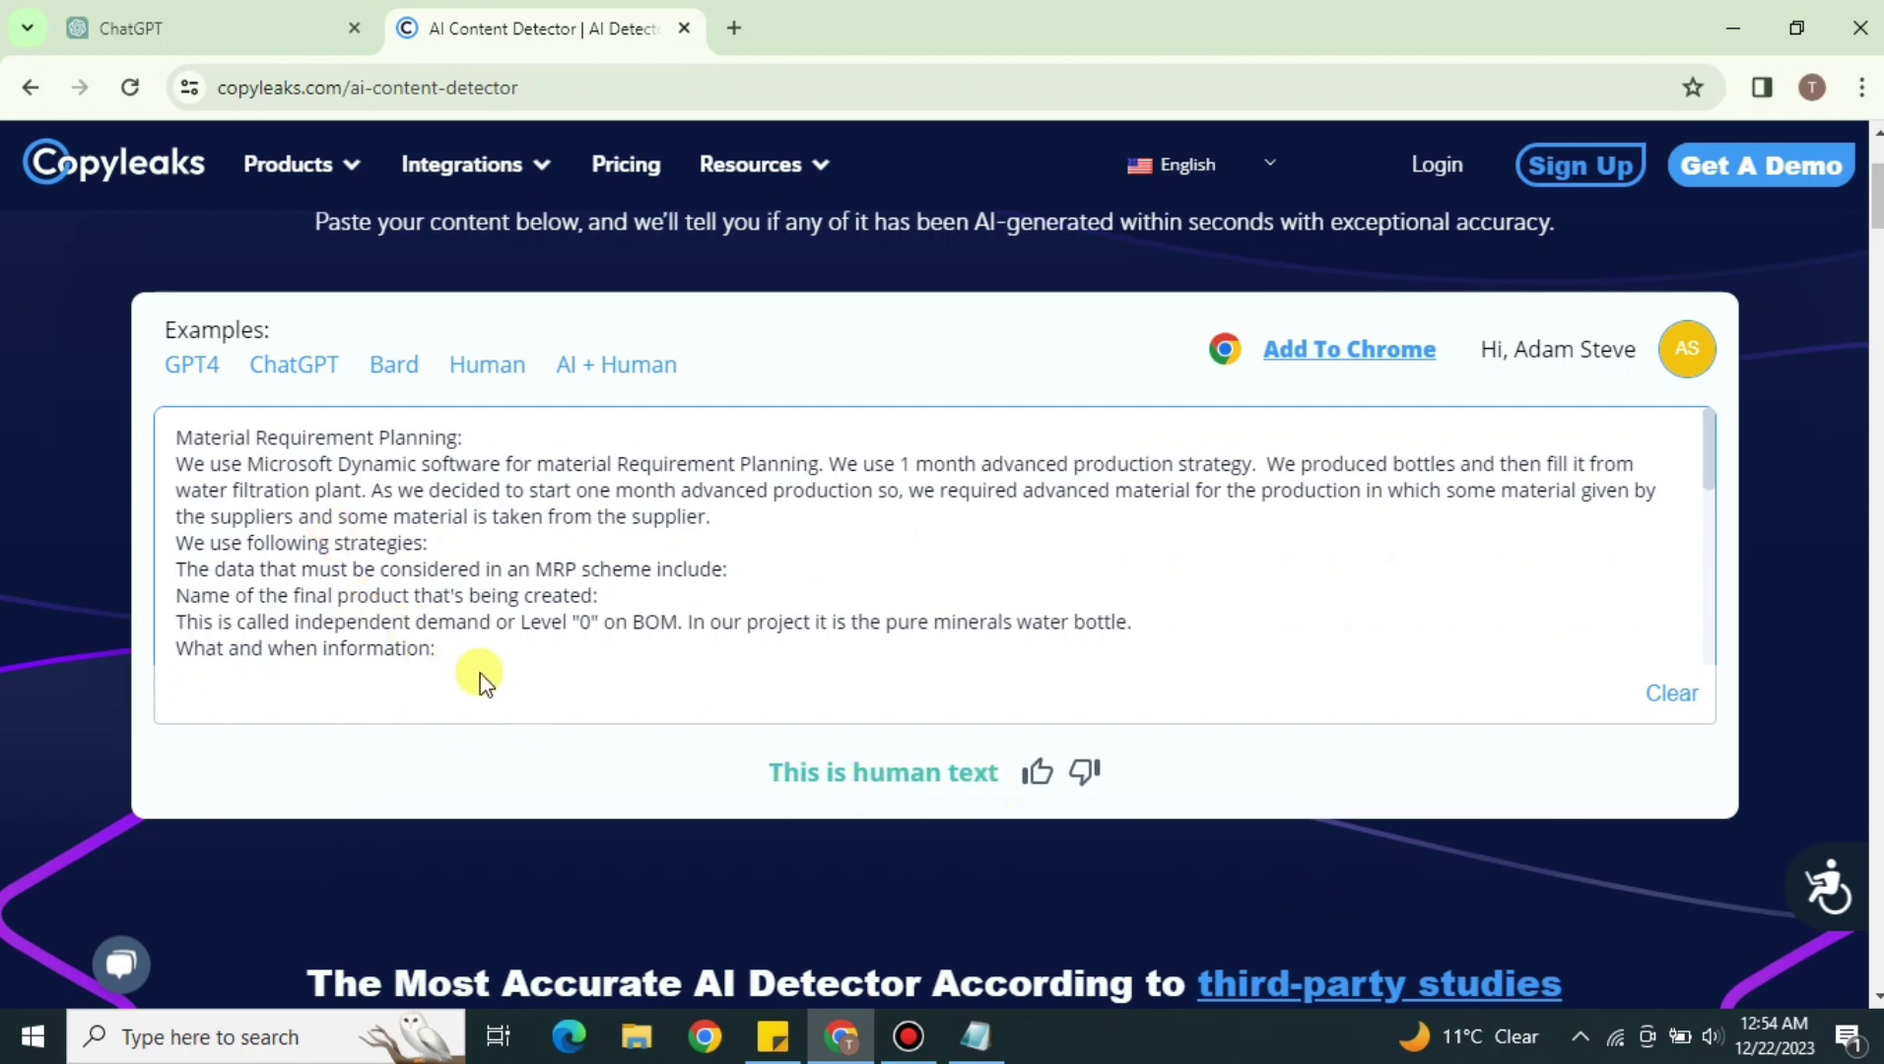
scroll(438, 631, "up", 3)
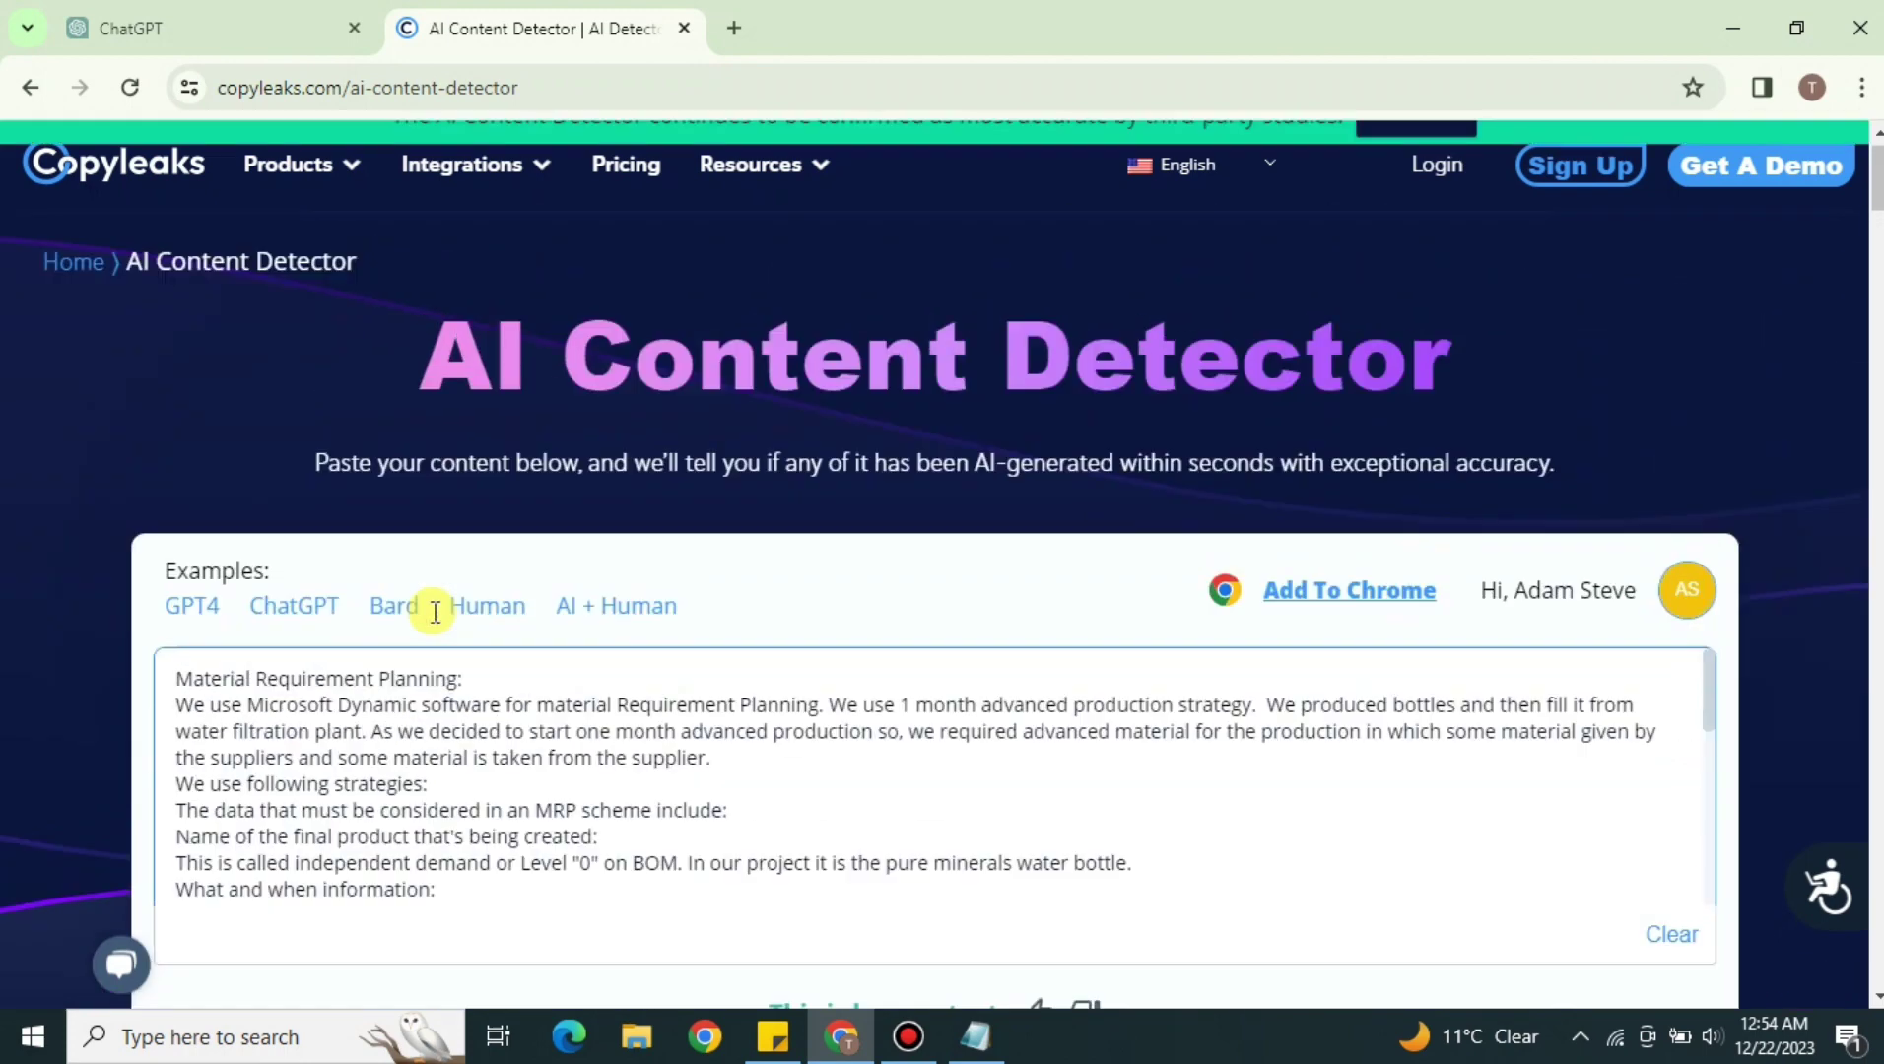
scroll(434, 610, "down", 3)
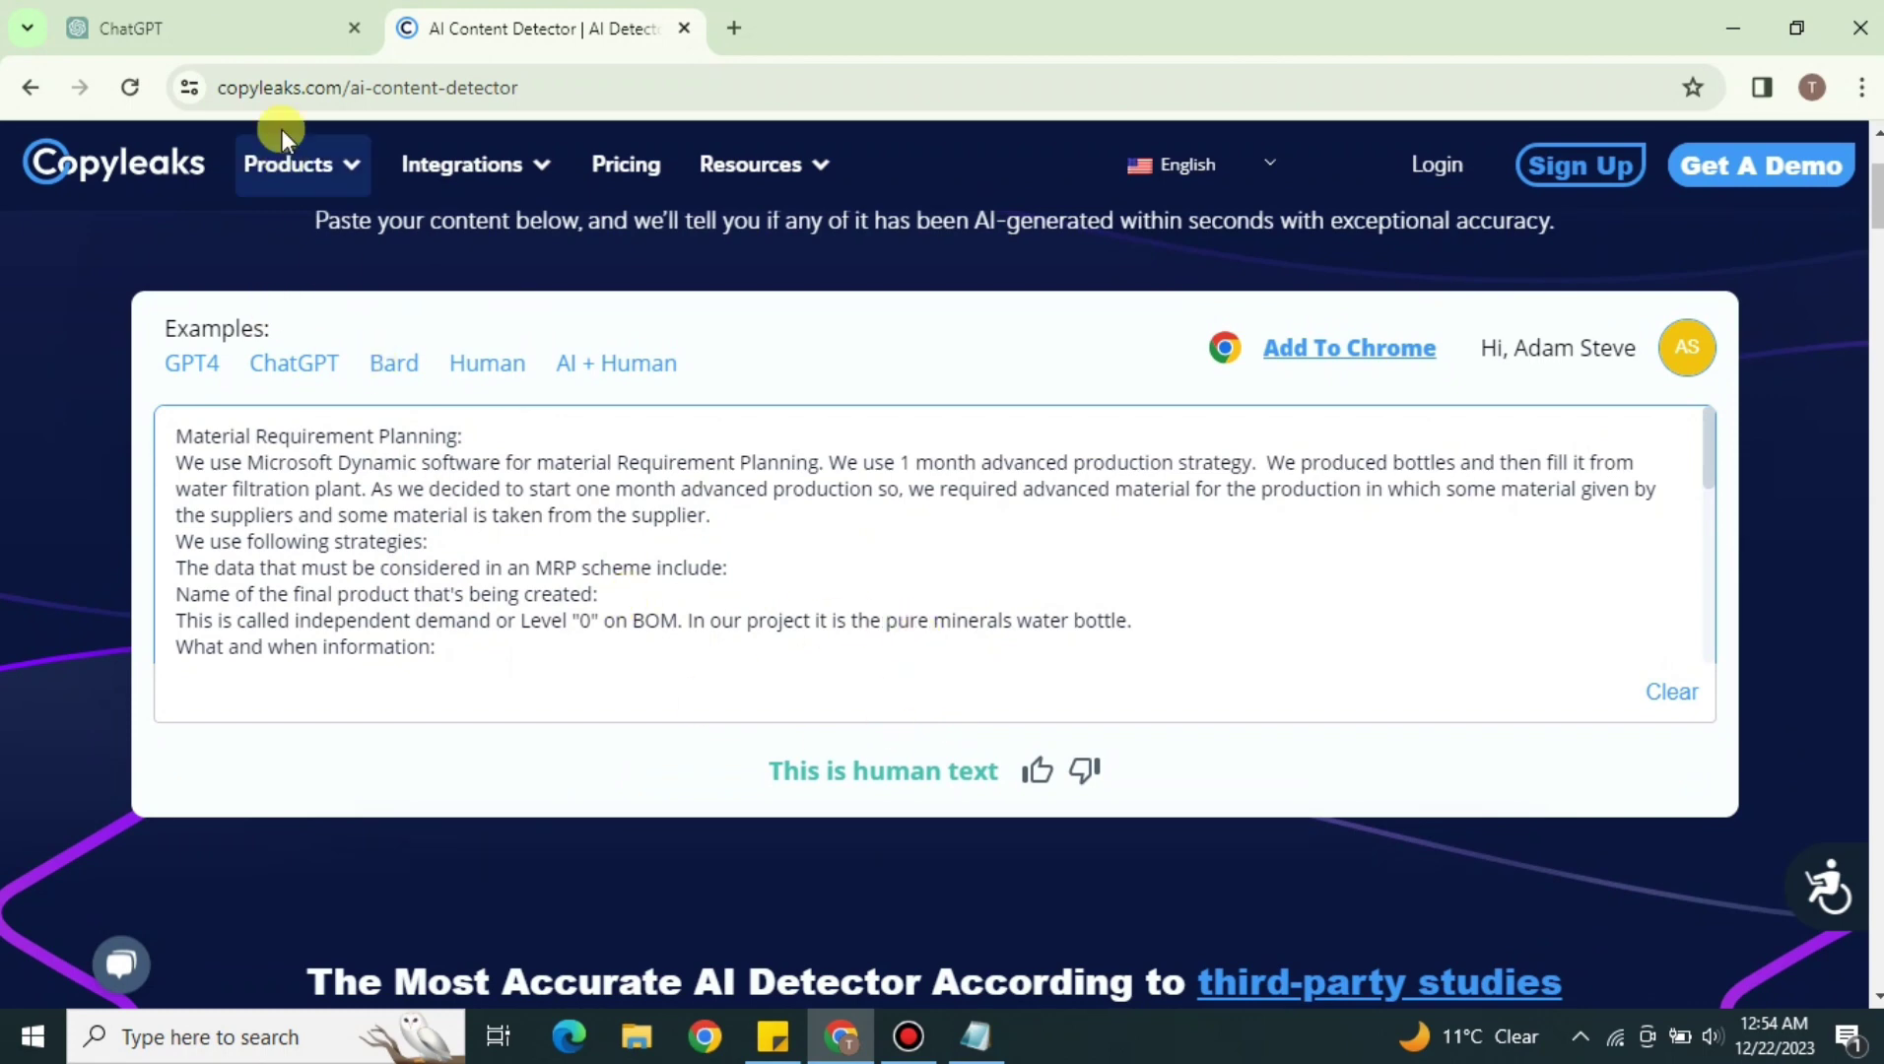
- Copy the psychology essay from 'Research Methods and Ethics' through 'Practical Applications' in the Overcoming Environmental Pollution chat
left_click(116, 33)
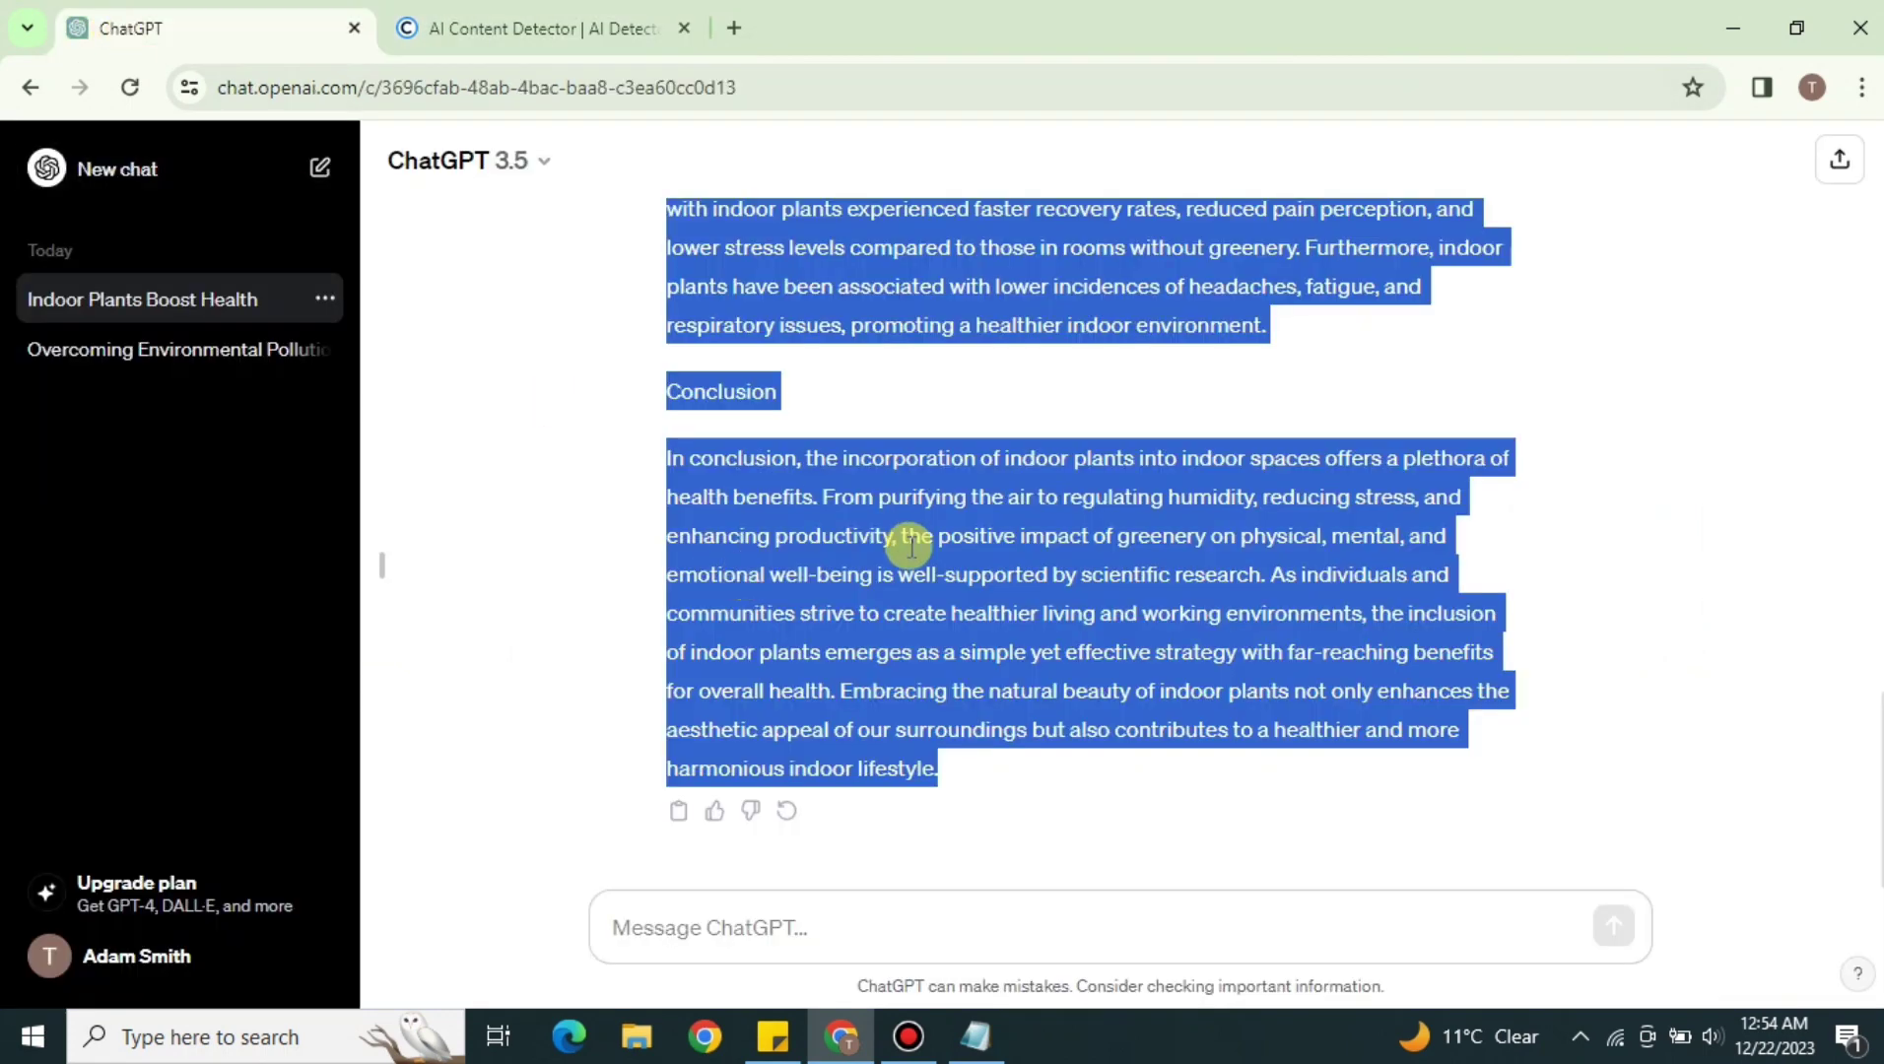
left_click(585, 564)
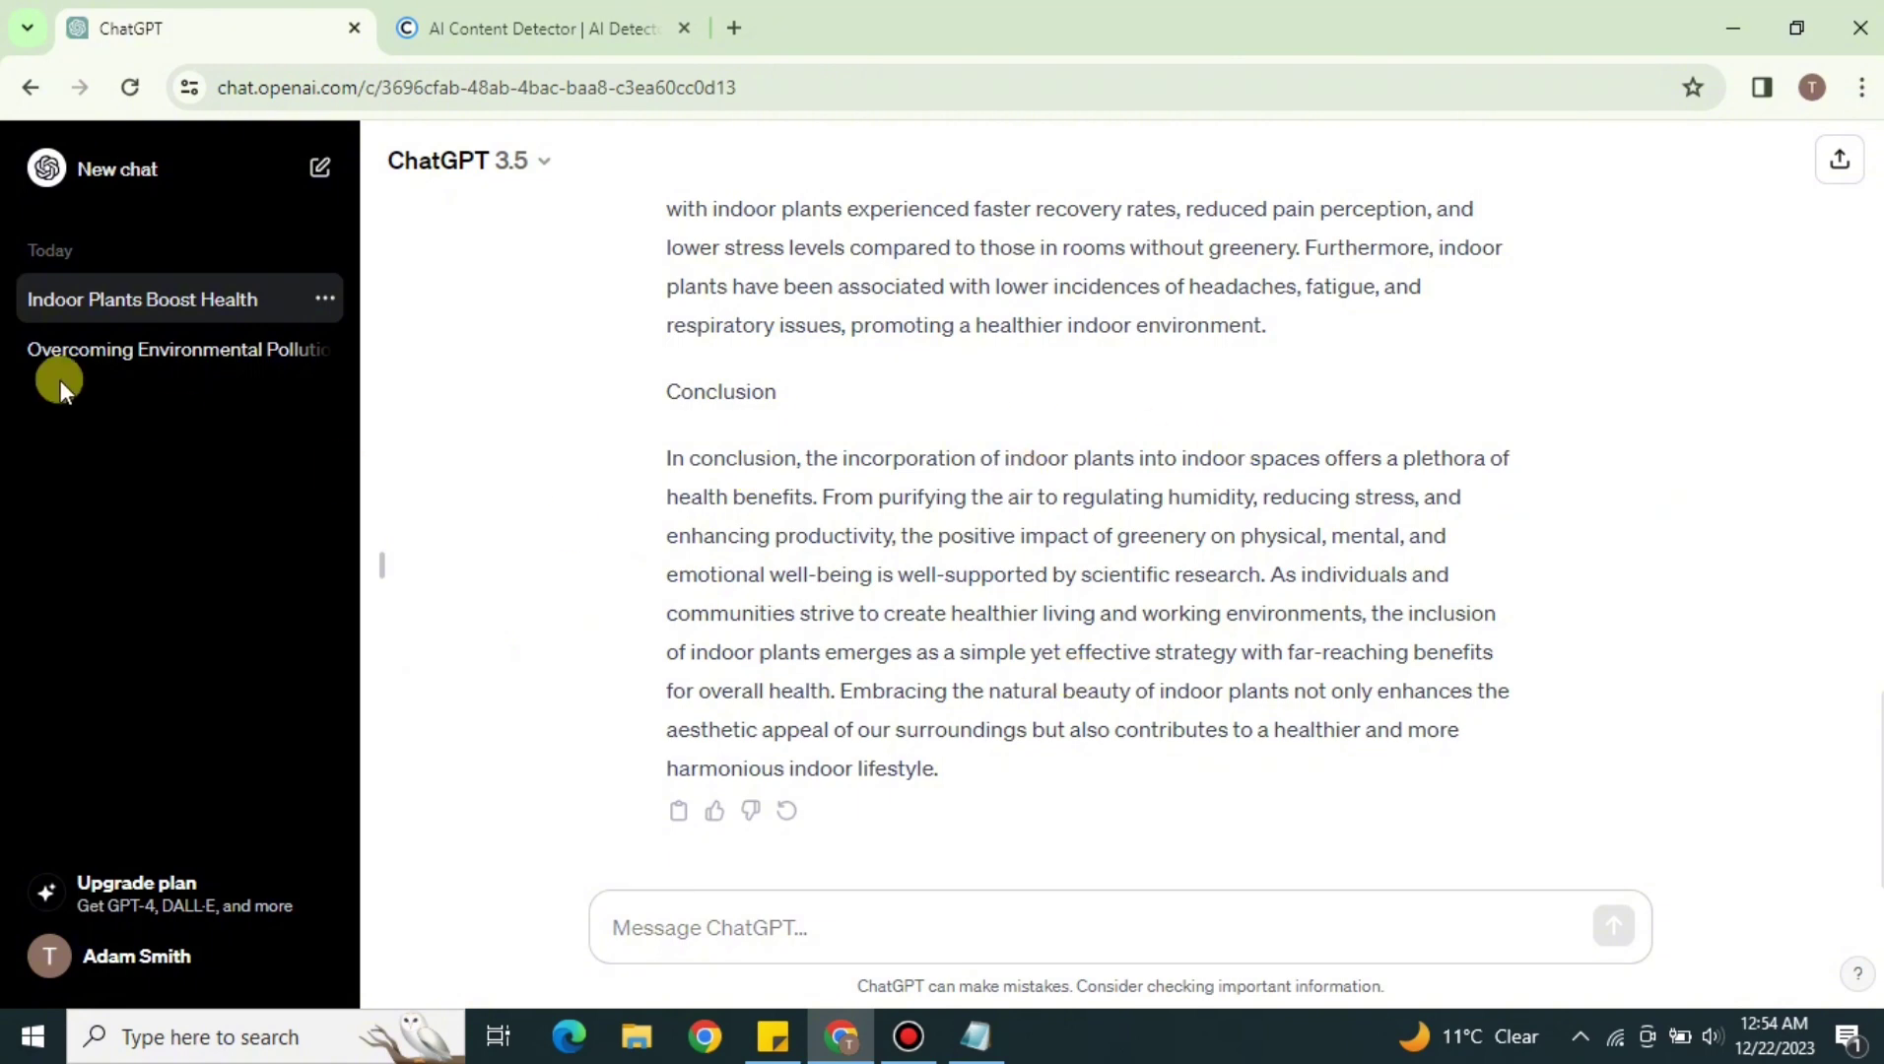
left_click(144, 352)
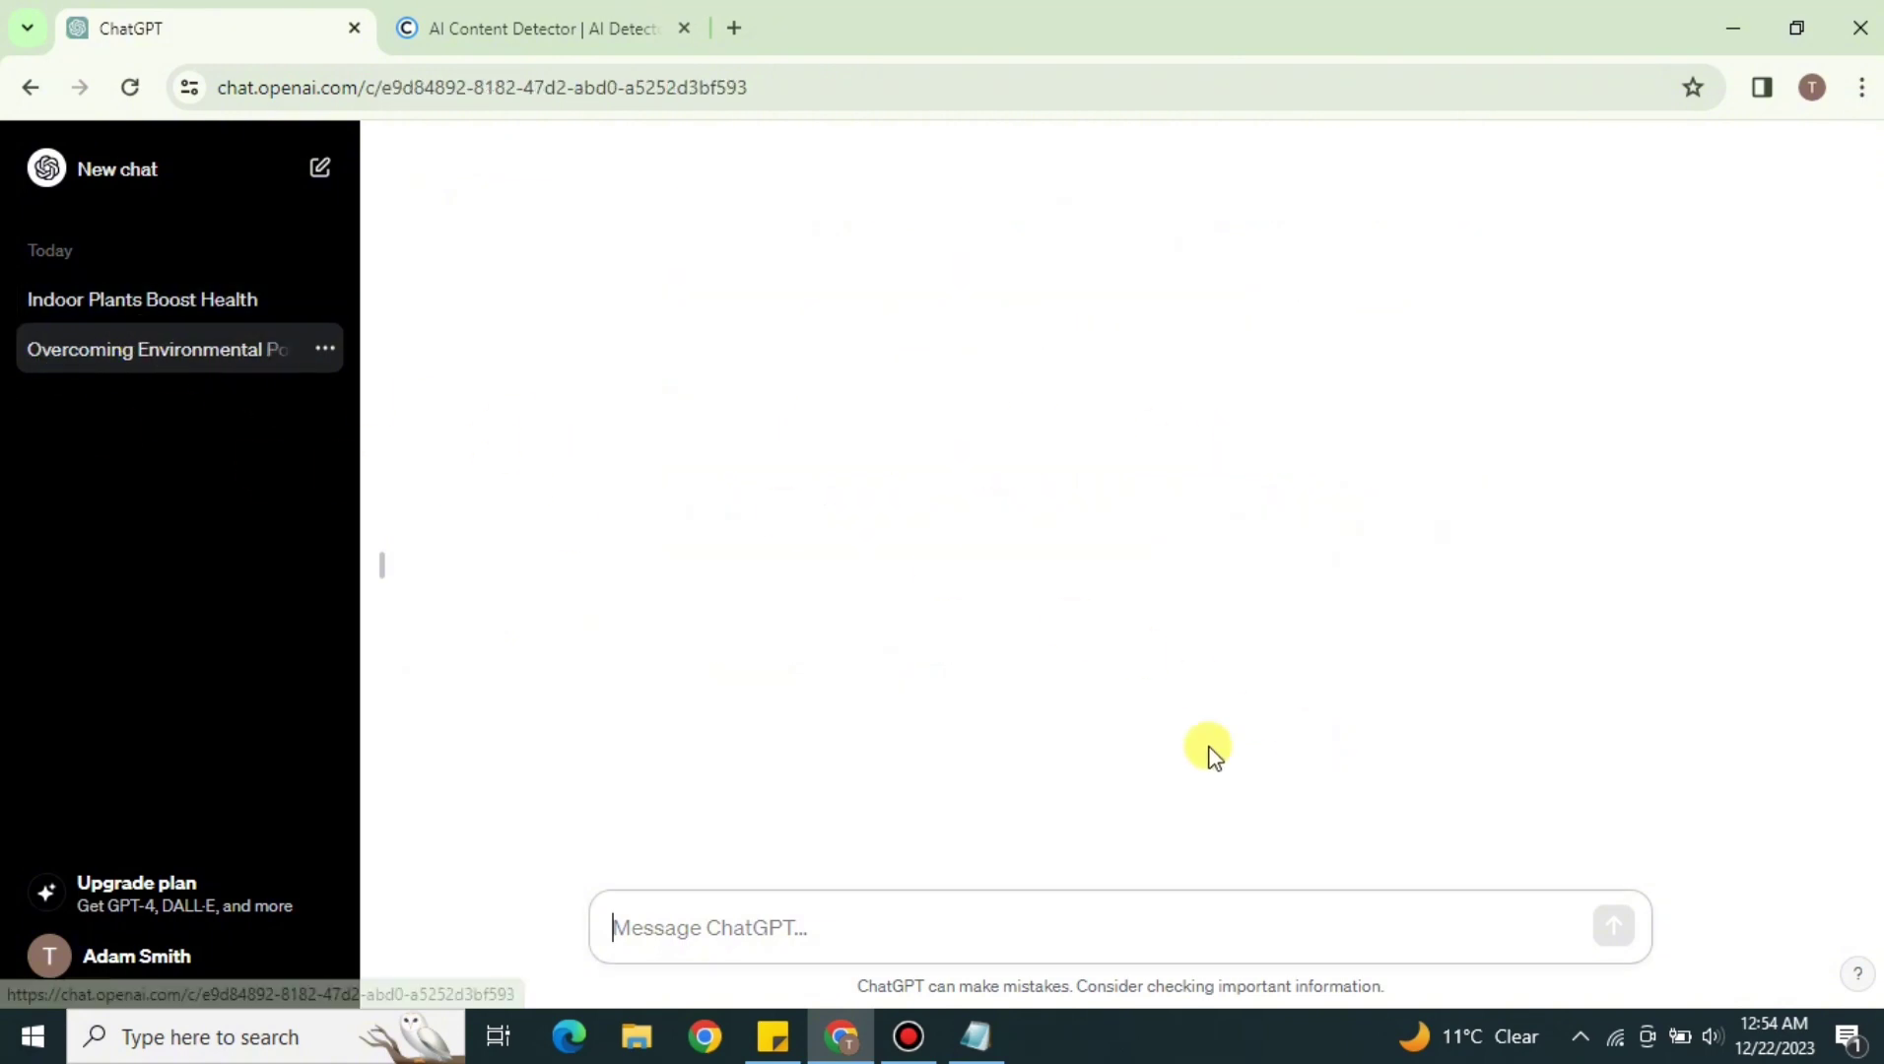
scroll(701, 523, "up", 8)
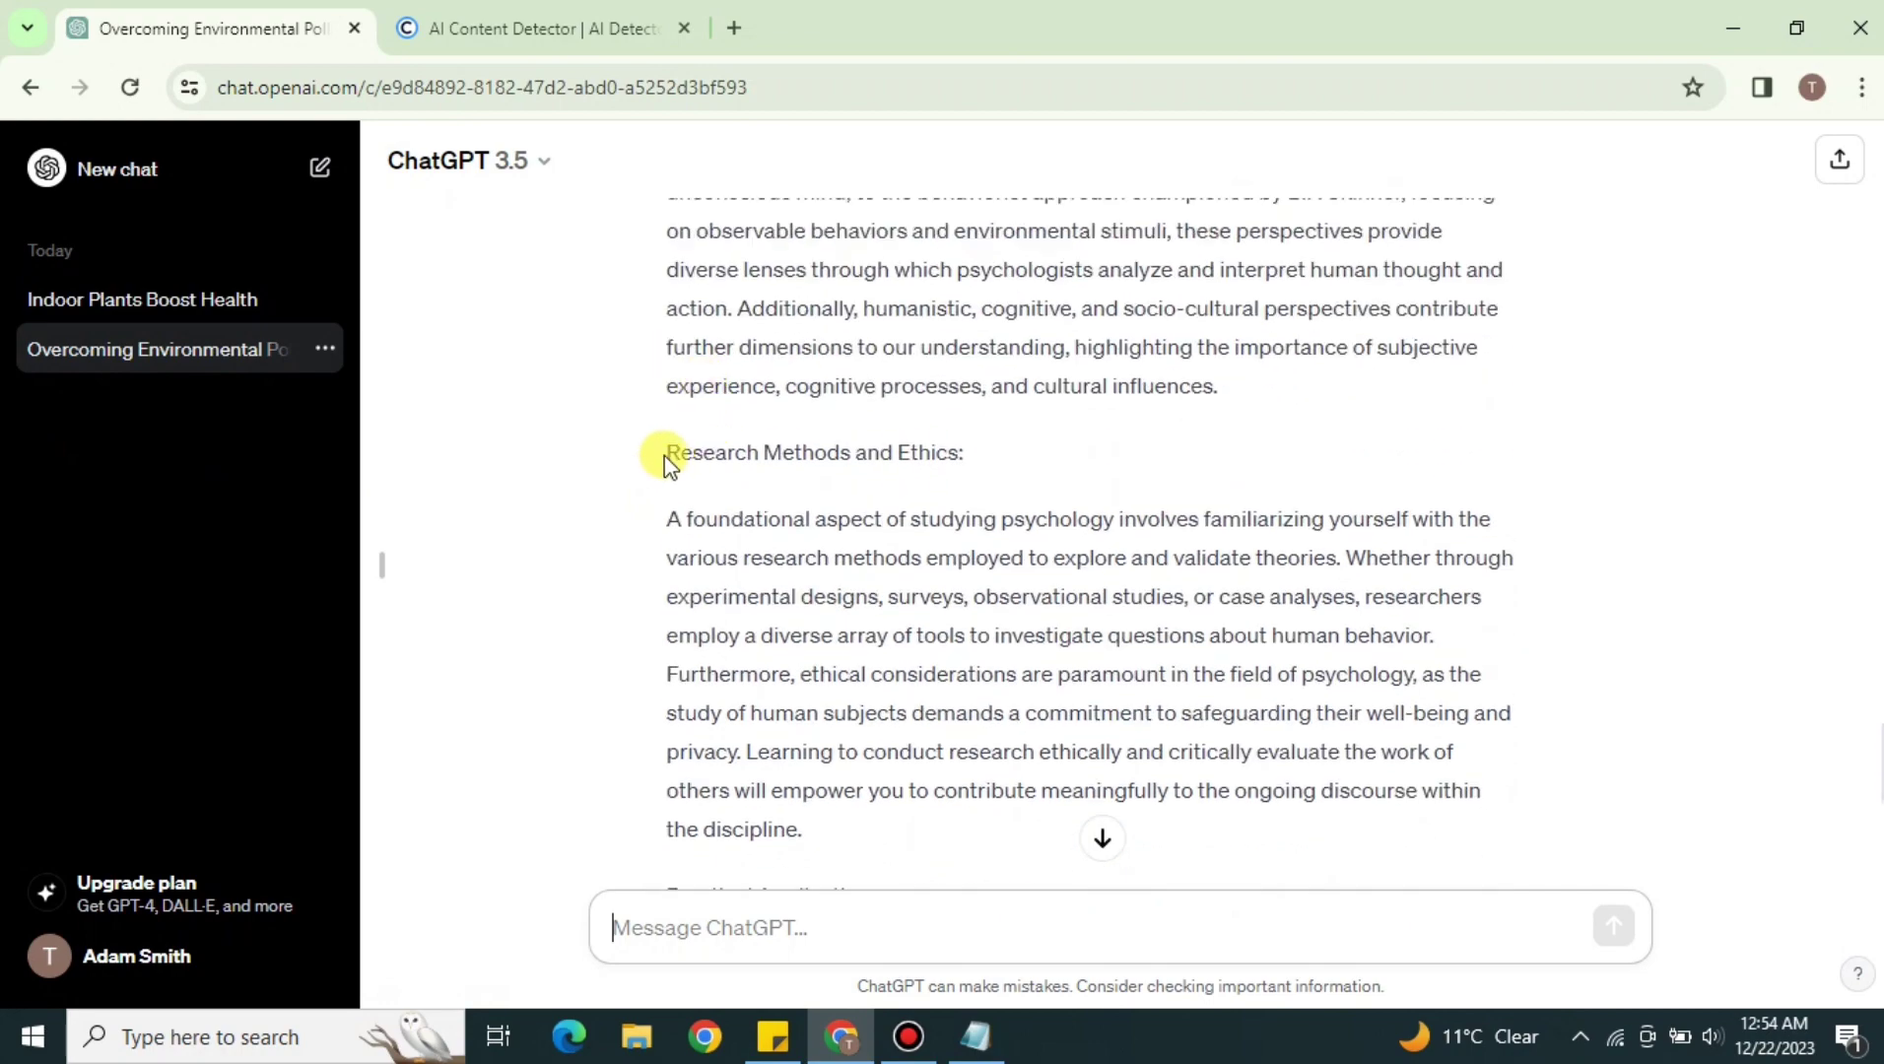
left_click_drag(660, 454, 1003, 380)
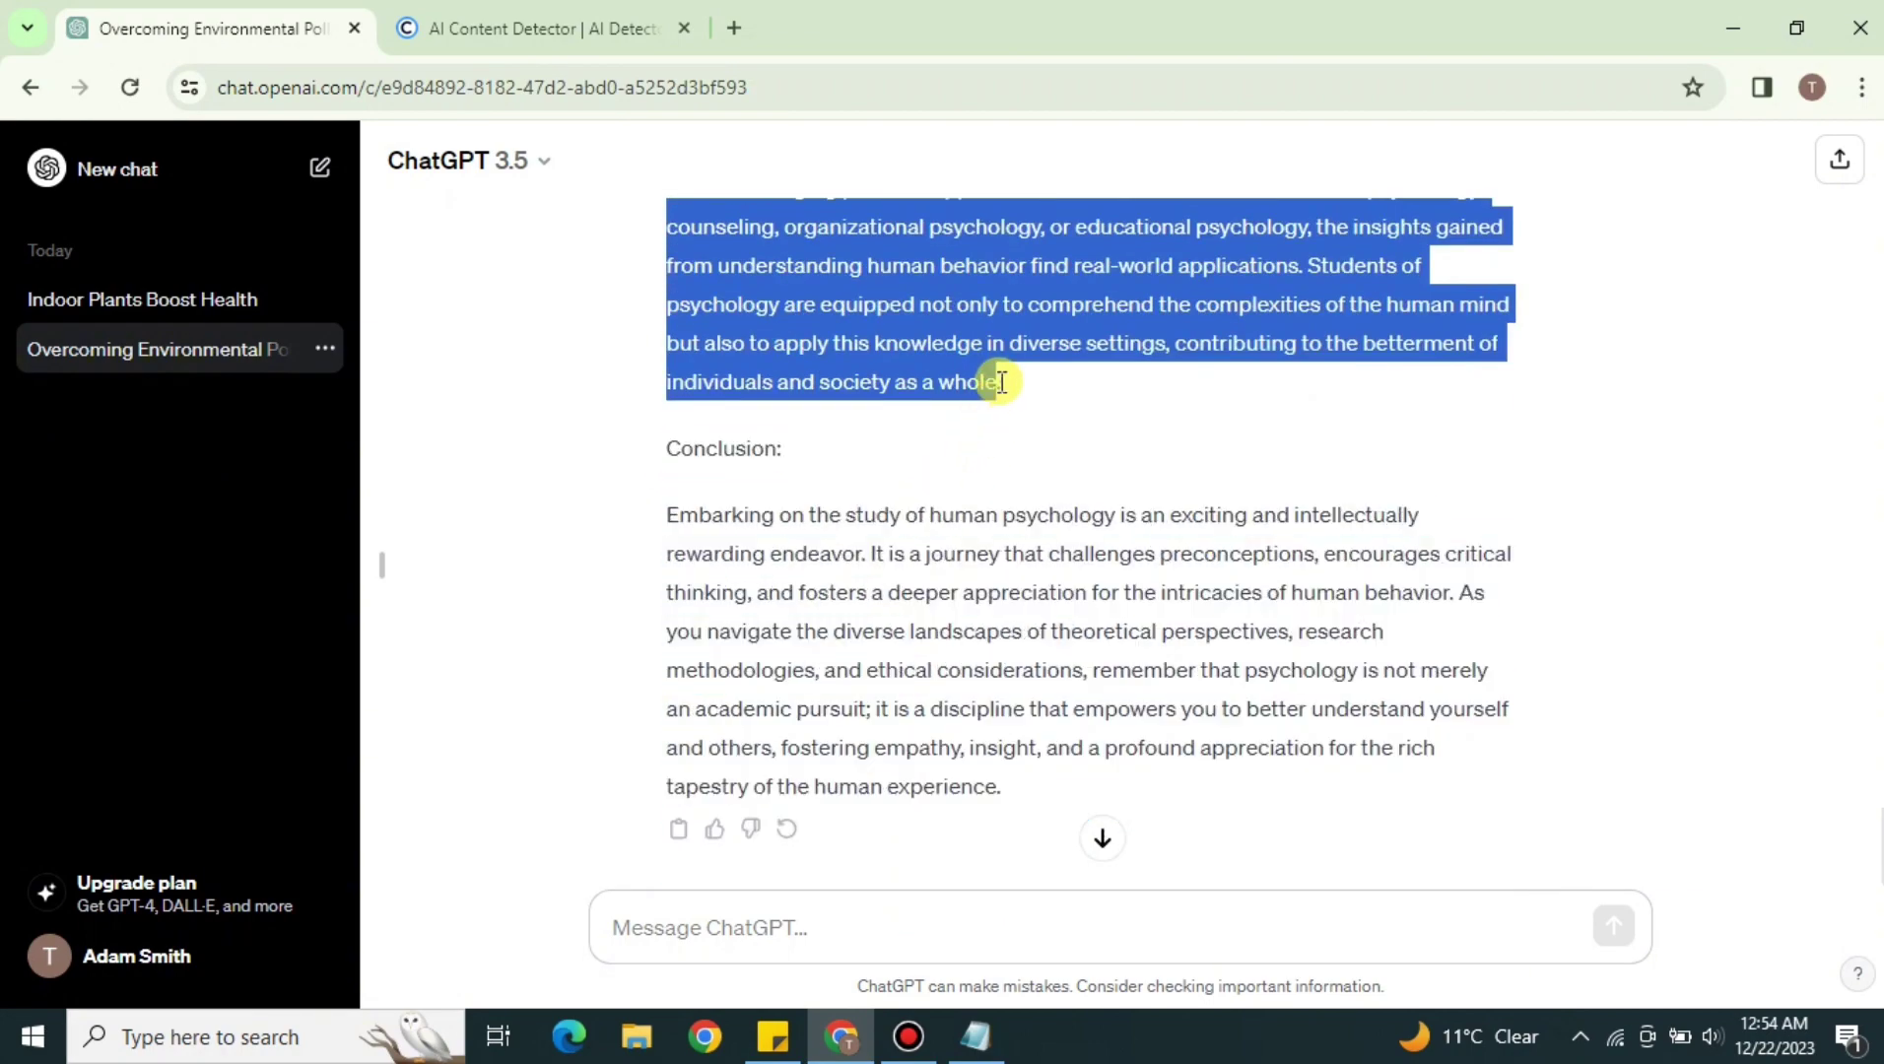
left_click(508, 28)
- Replace the box contents with the psychology passage and check it, getting 'AI Content Detected'
left_click(1662, 695)
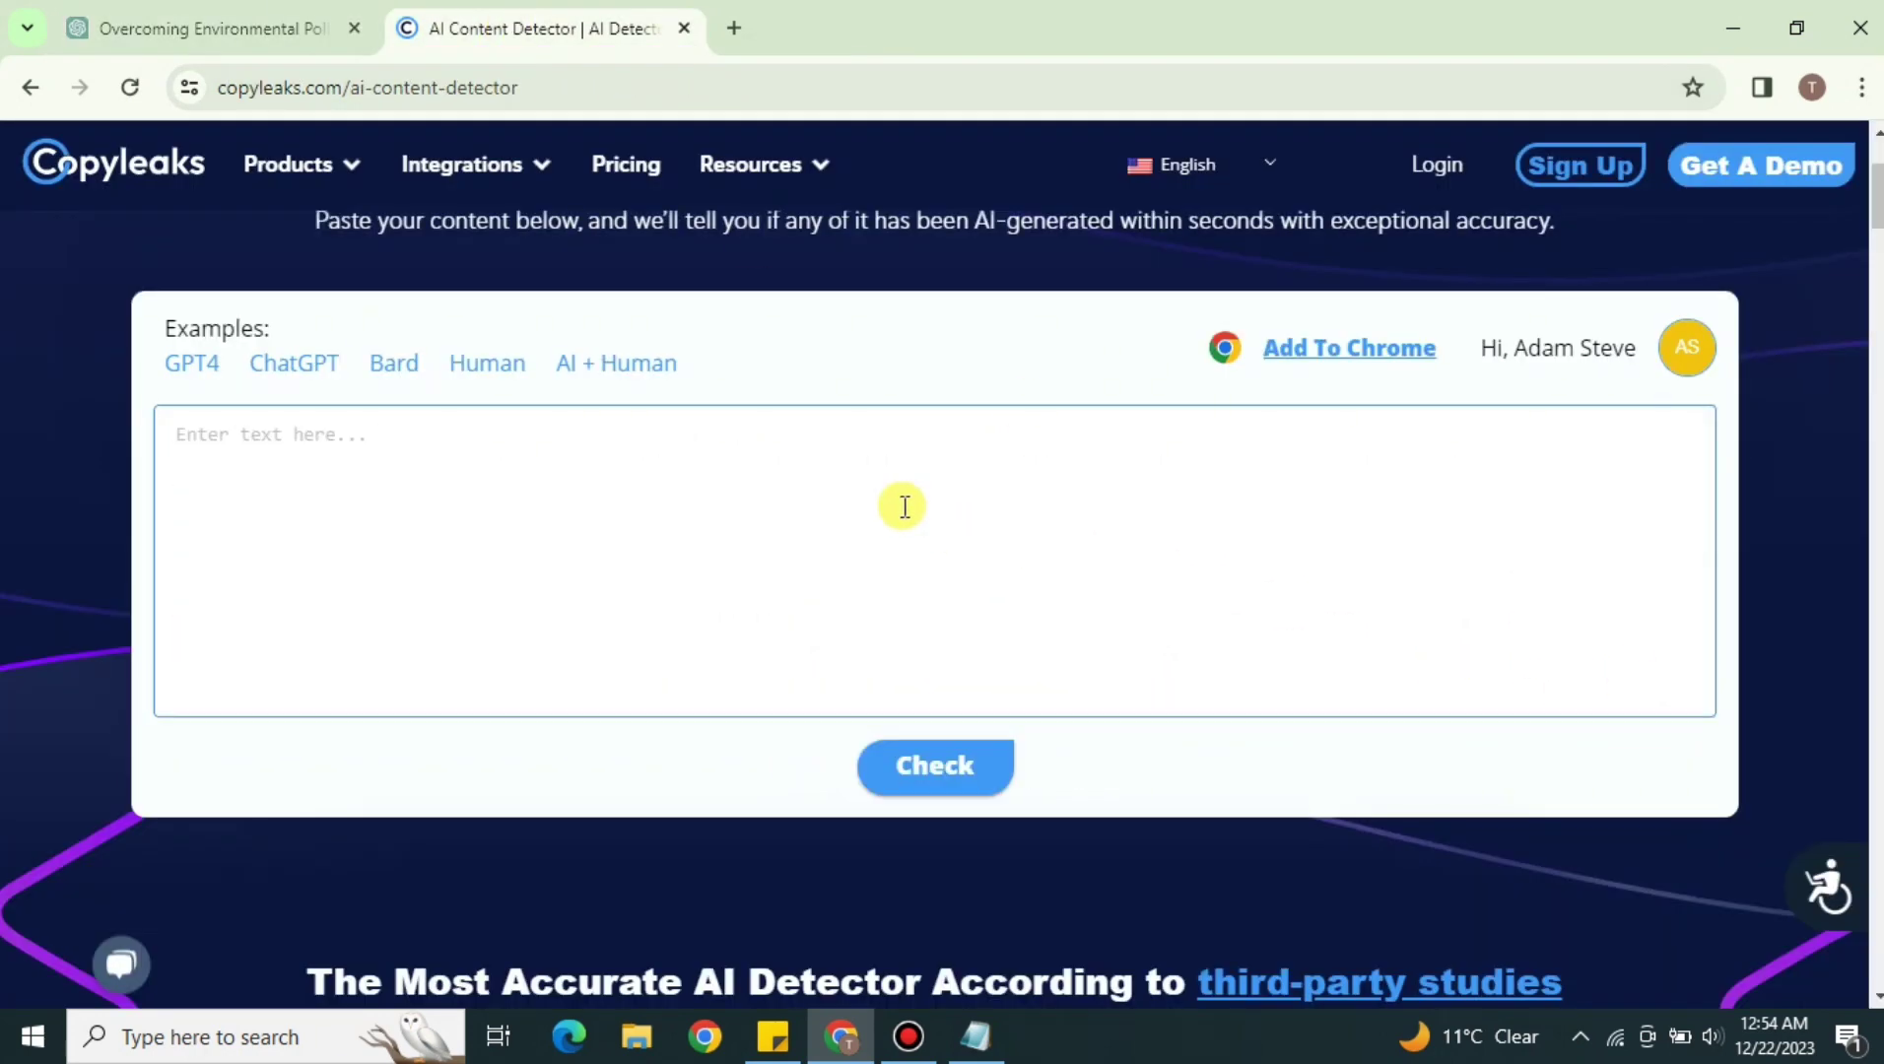
left_click(896, 504)
key("ctrl+v")
left_click(911, 778)
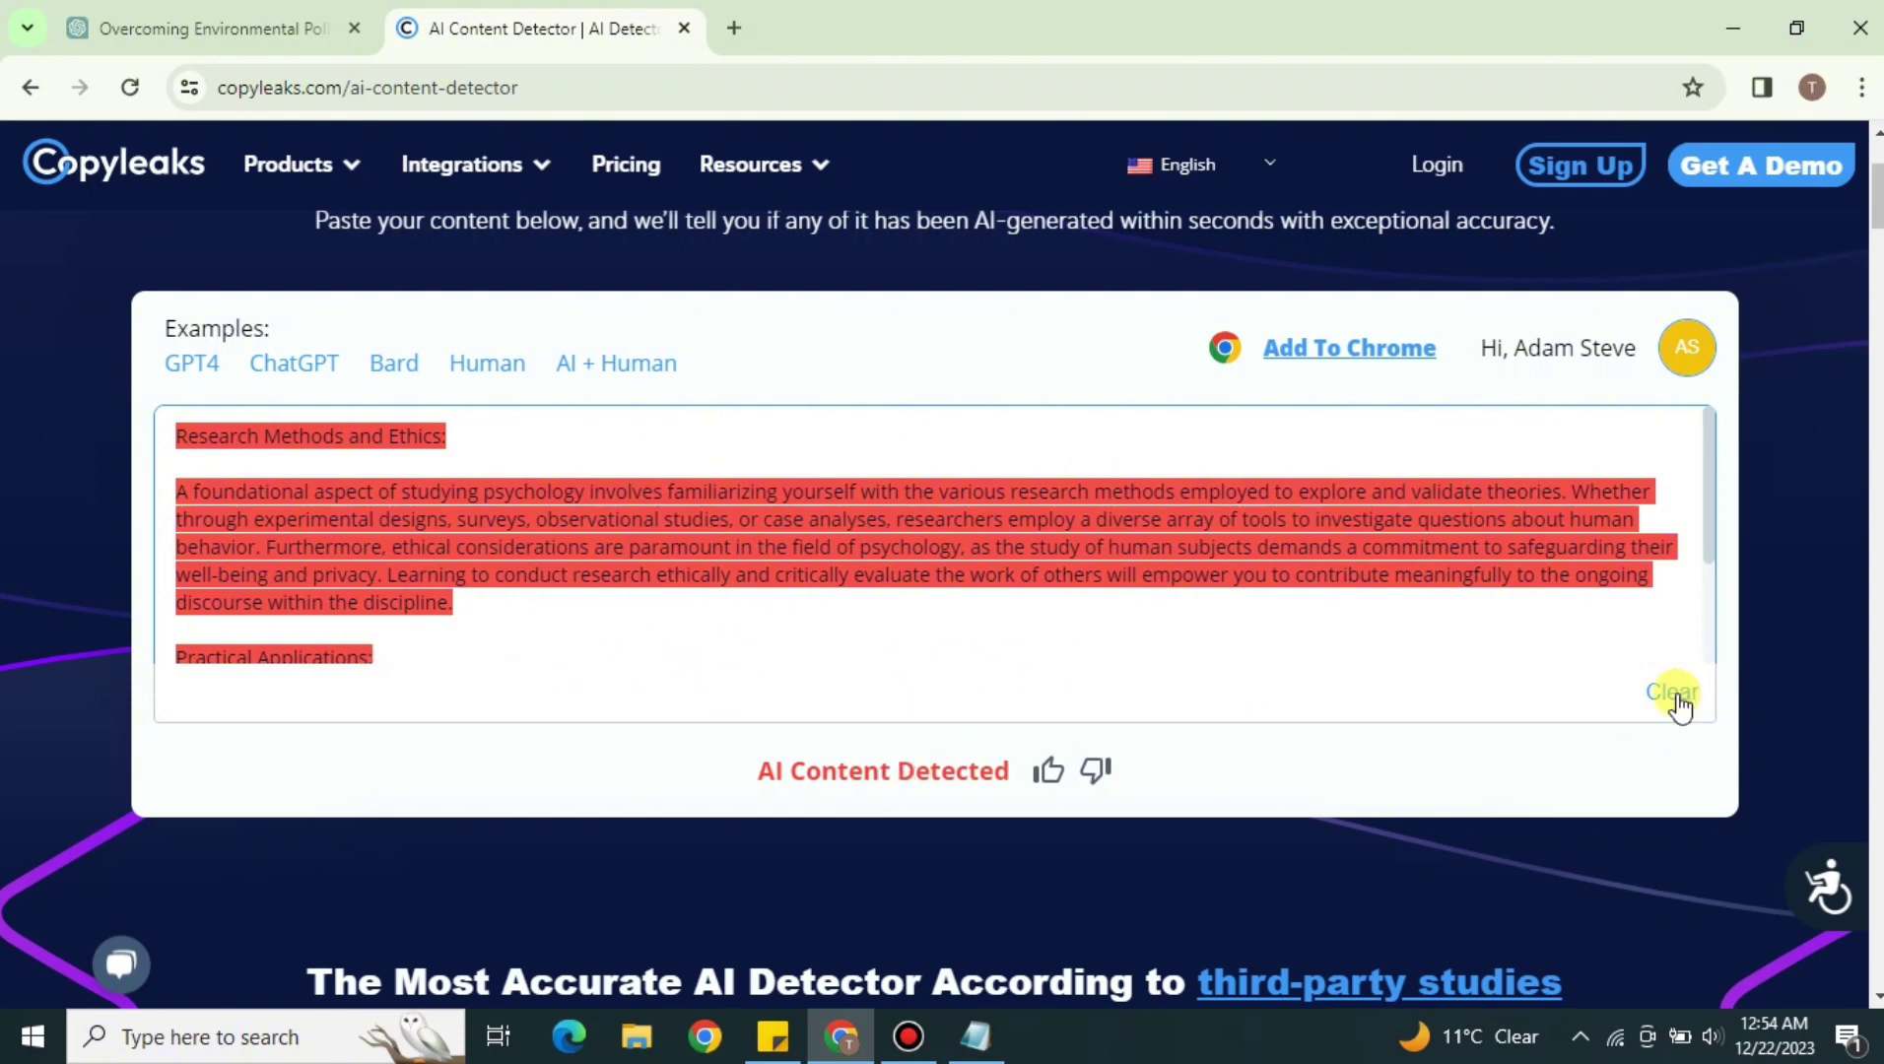
- Clear and re-paste the psychology passage, then copy the Notepad report text
left_click(1672, 693)
left_click(911, 519)
key("ctrl+v")
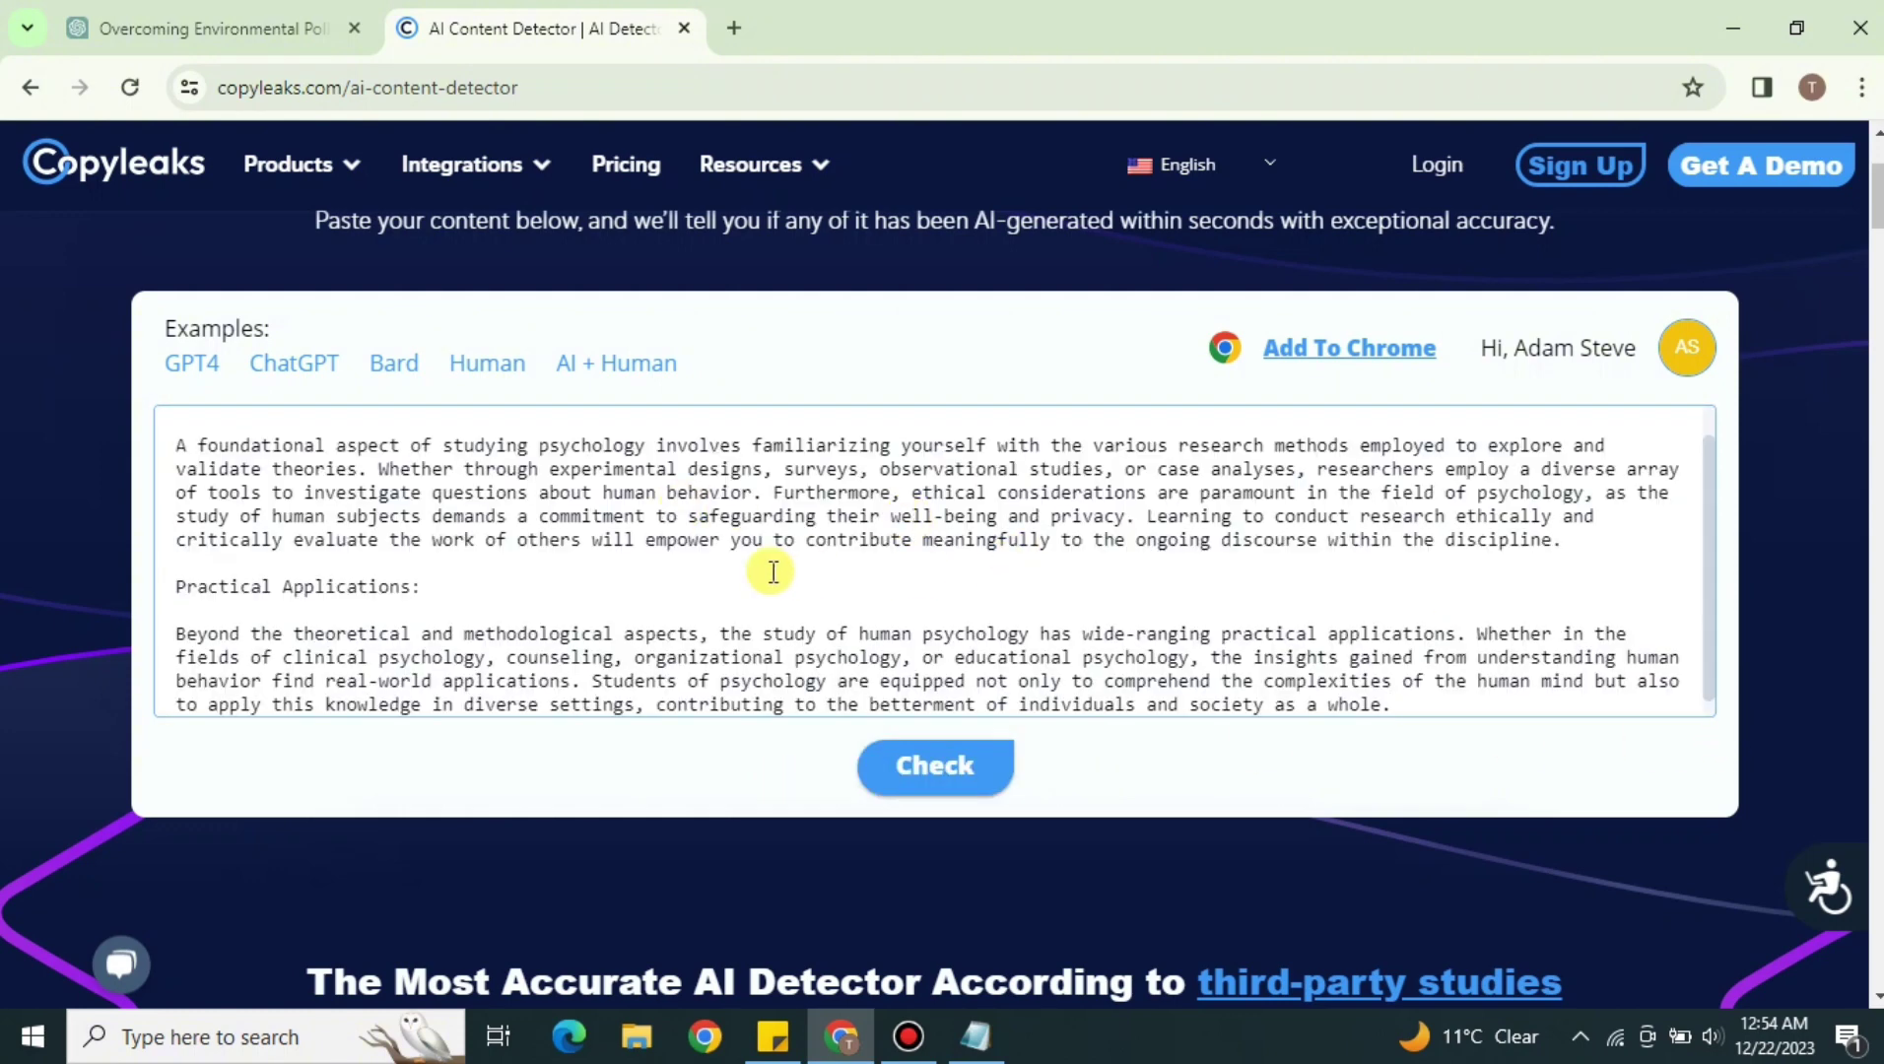
left_click(1013, 1044)
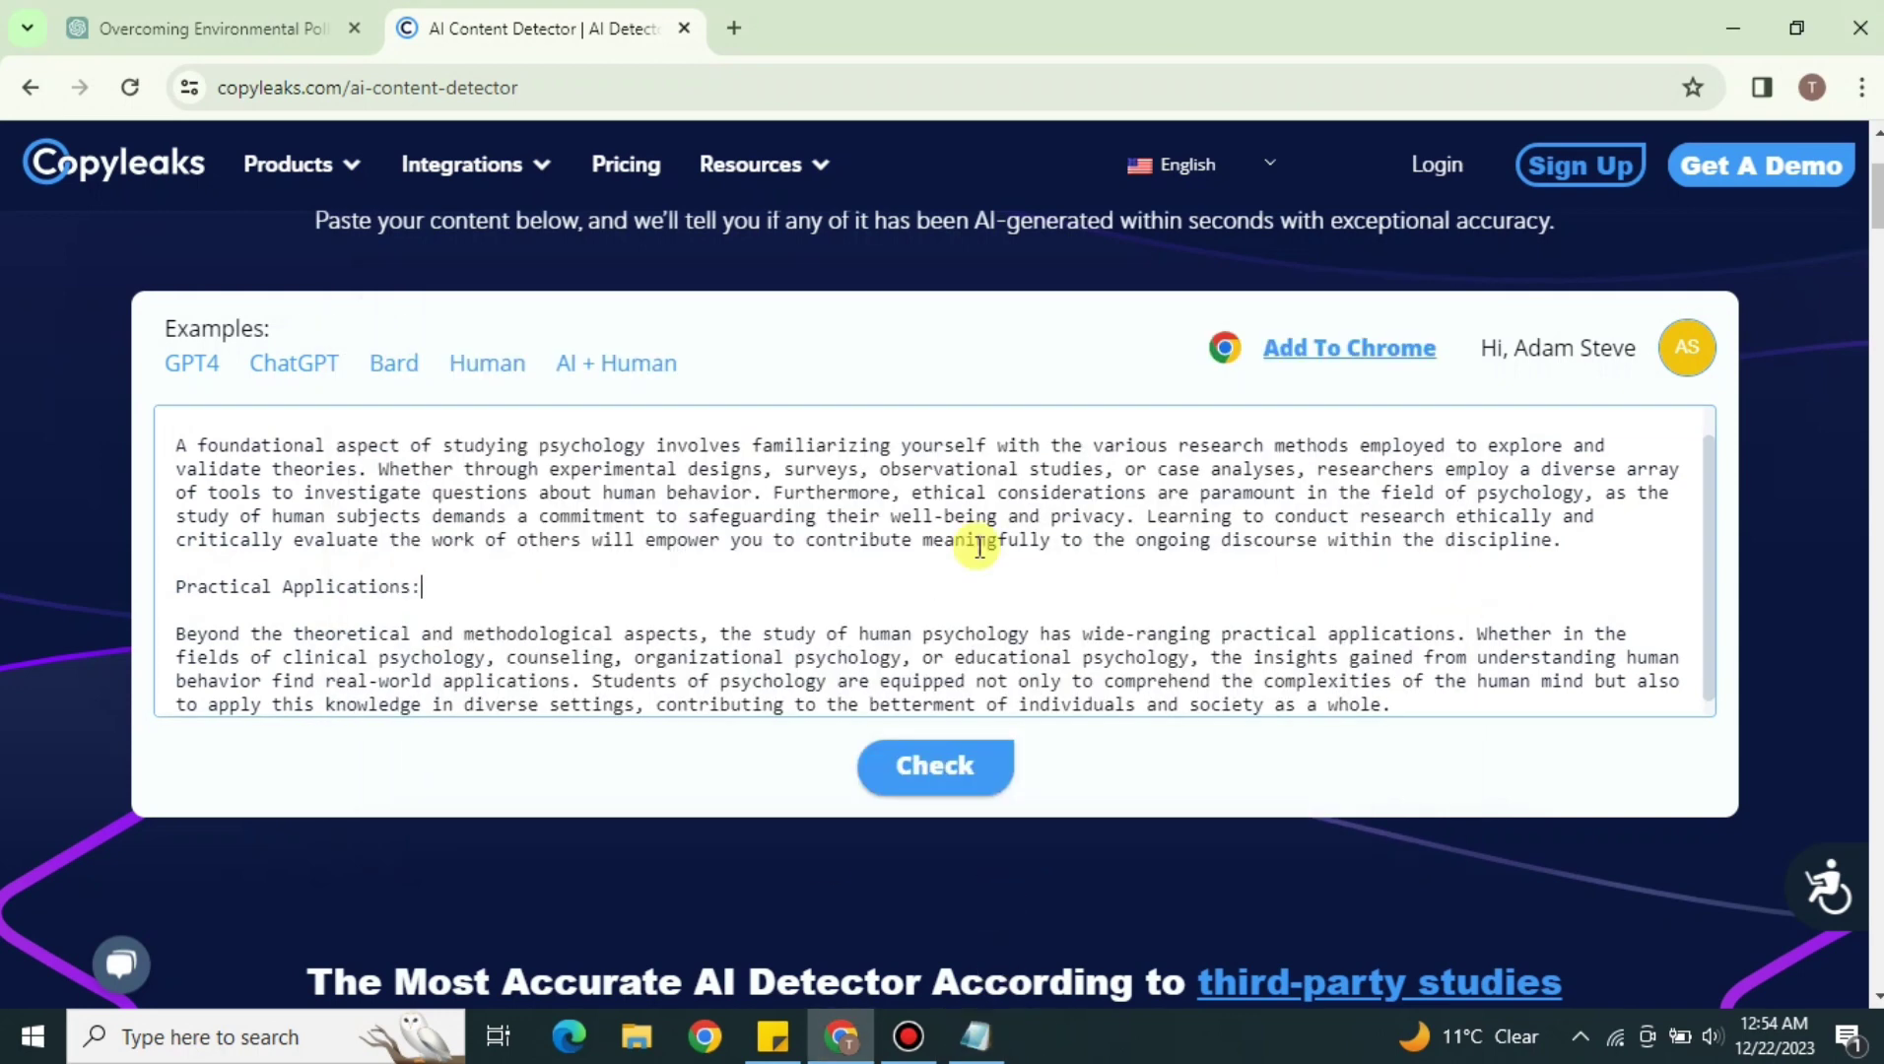
key("alt+Tab")
- Insert the Notepad report above 'Practical Applications:' and check the mixed text, judged 'This is human text'
left_click(182, 564)
key("ctrl+v")
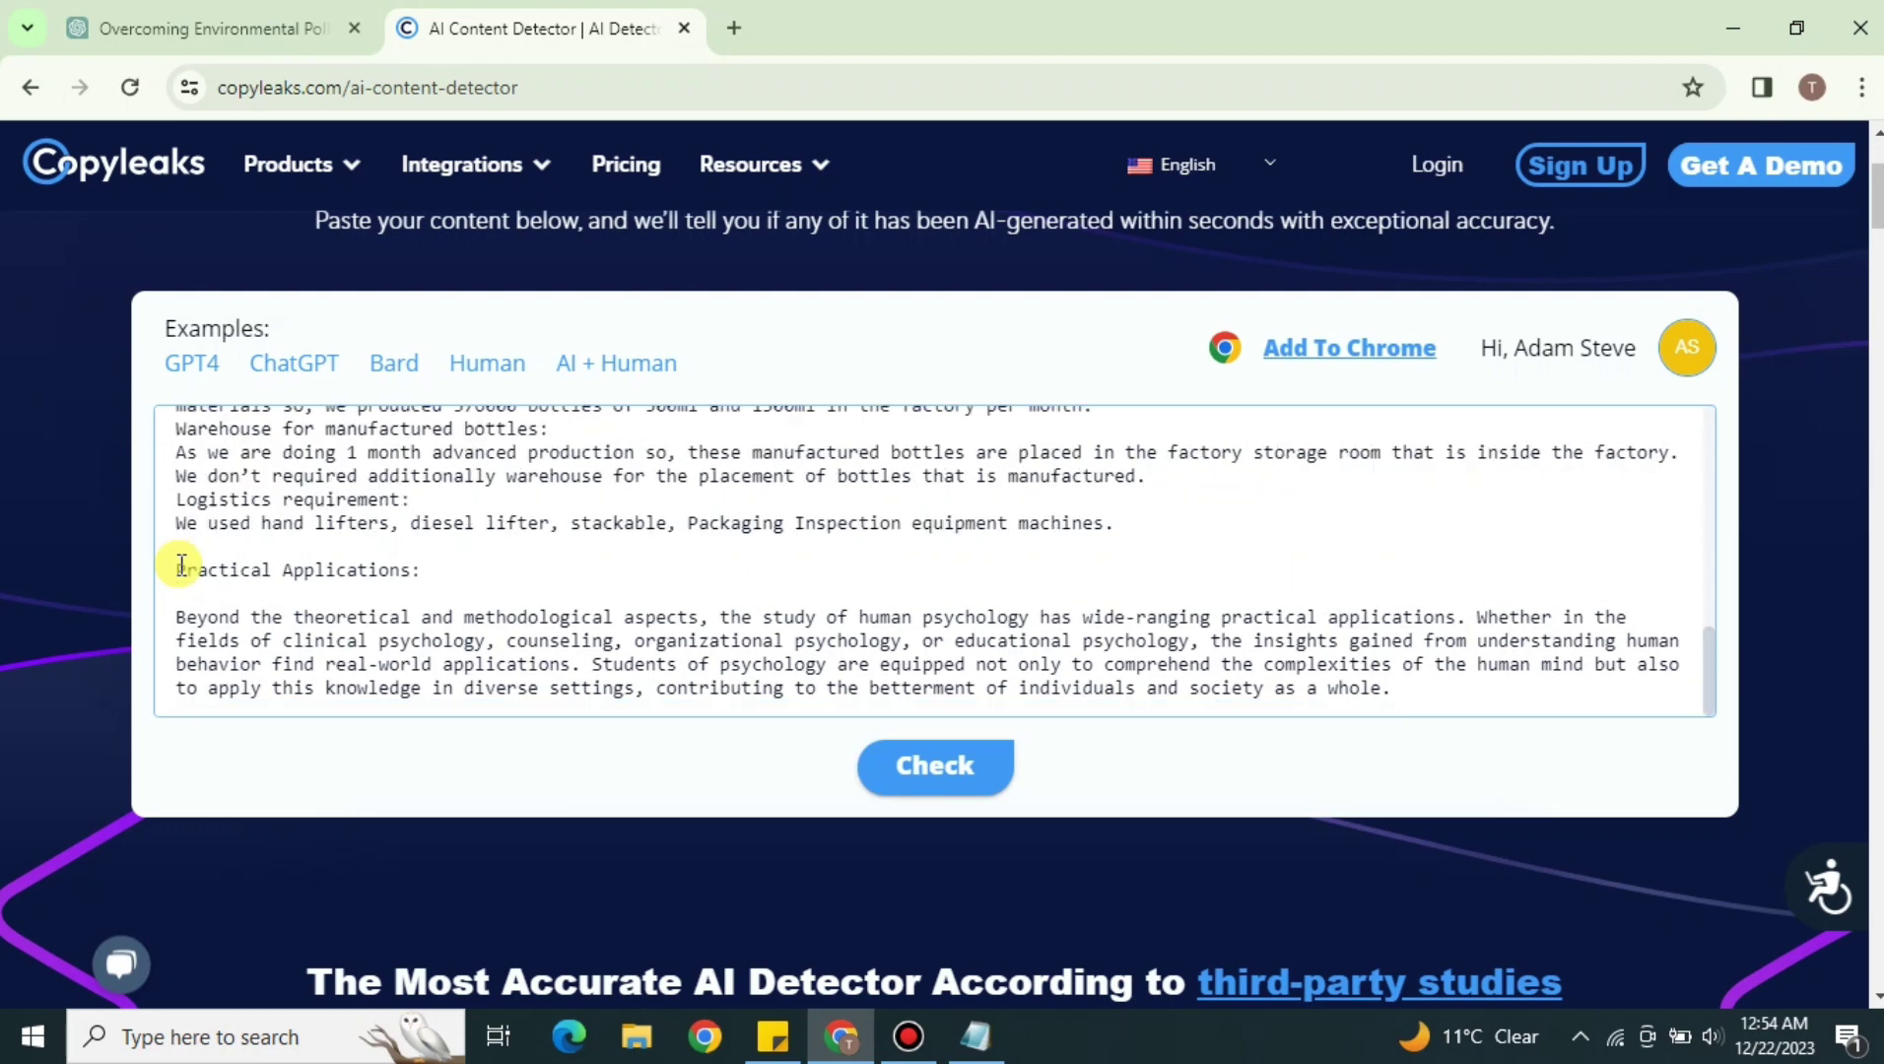
left_click(932, 766)
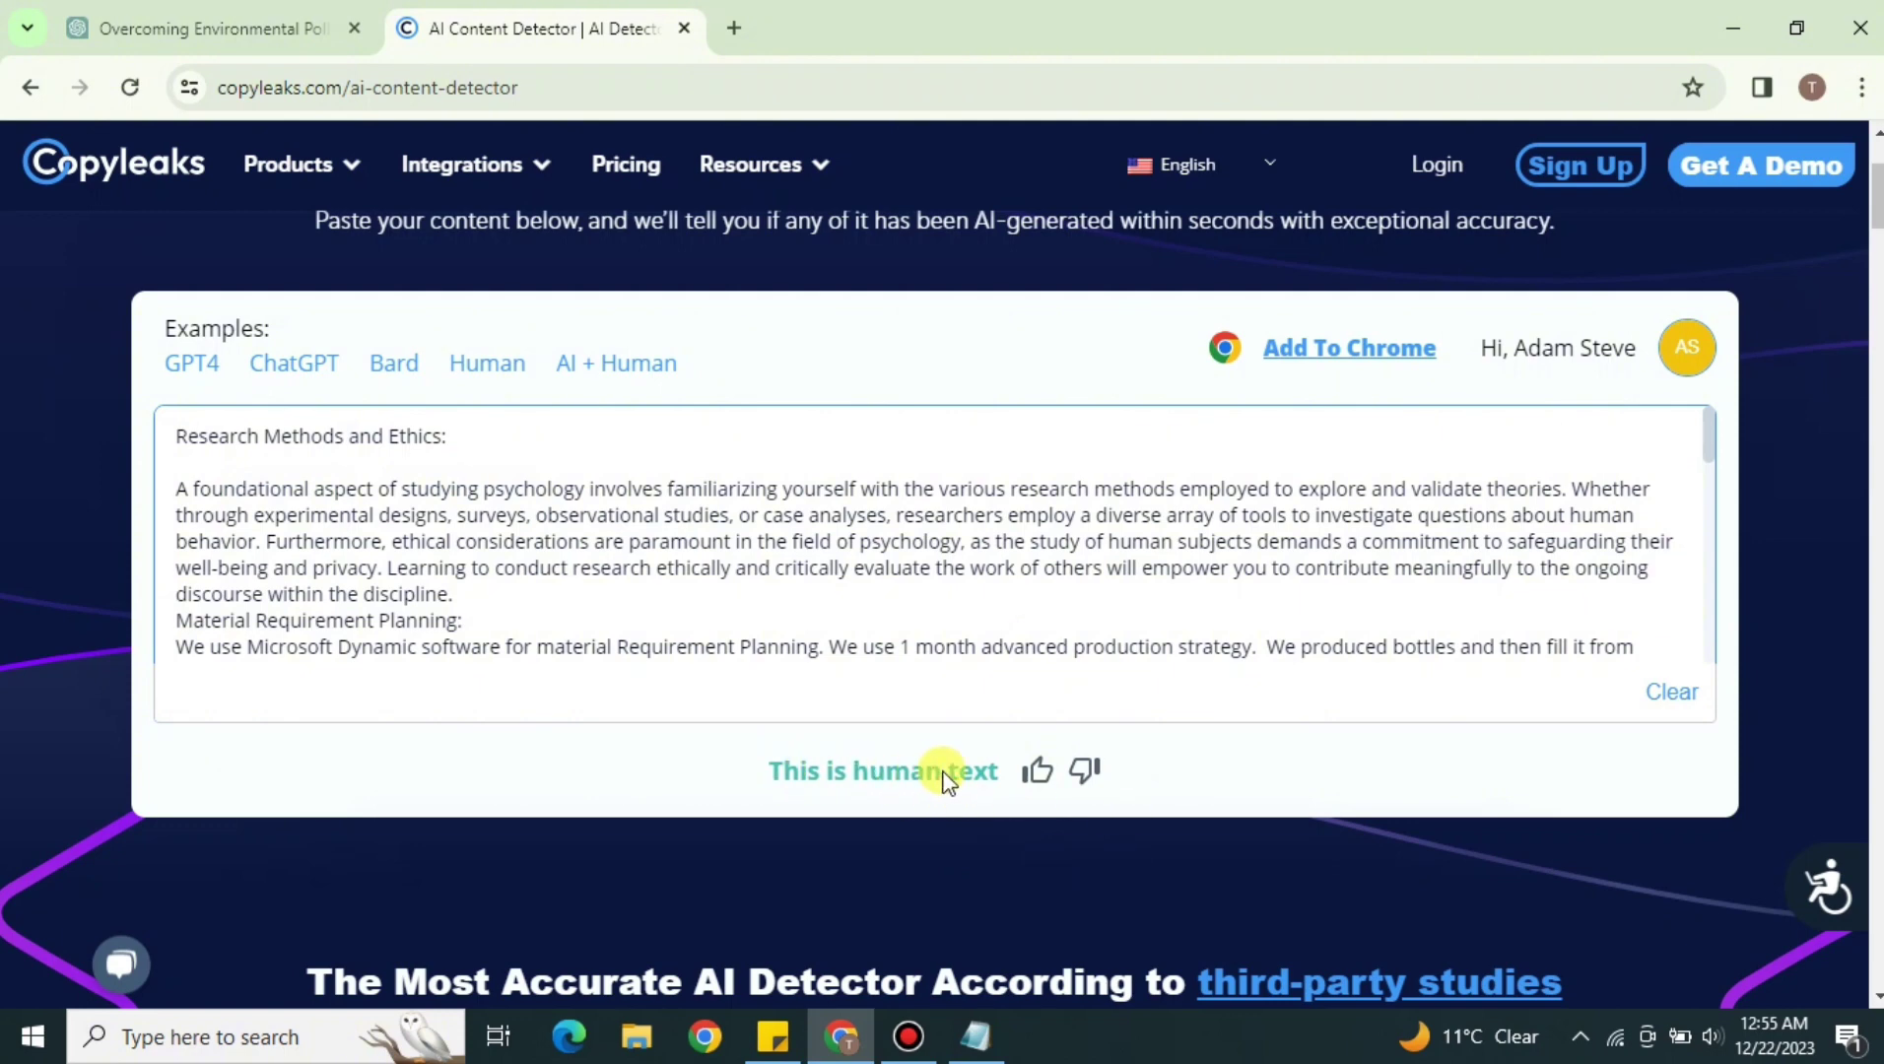
scroll(1099, 685, "up", 3)
scroll(1084, 665, "down", 3)
mouse_move(1715, 448)
left_mouse_down()
mouse_move(1738, 676)
mouse_move(1691, 516)
mouse_move(1706, 417)
left_mouse_up()
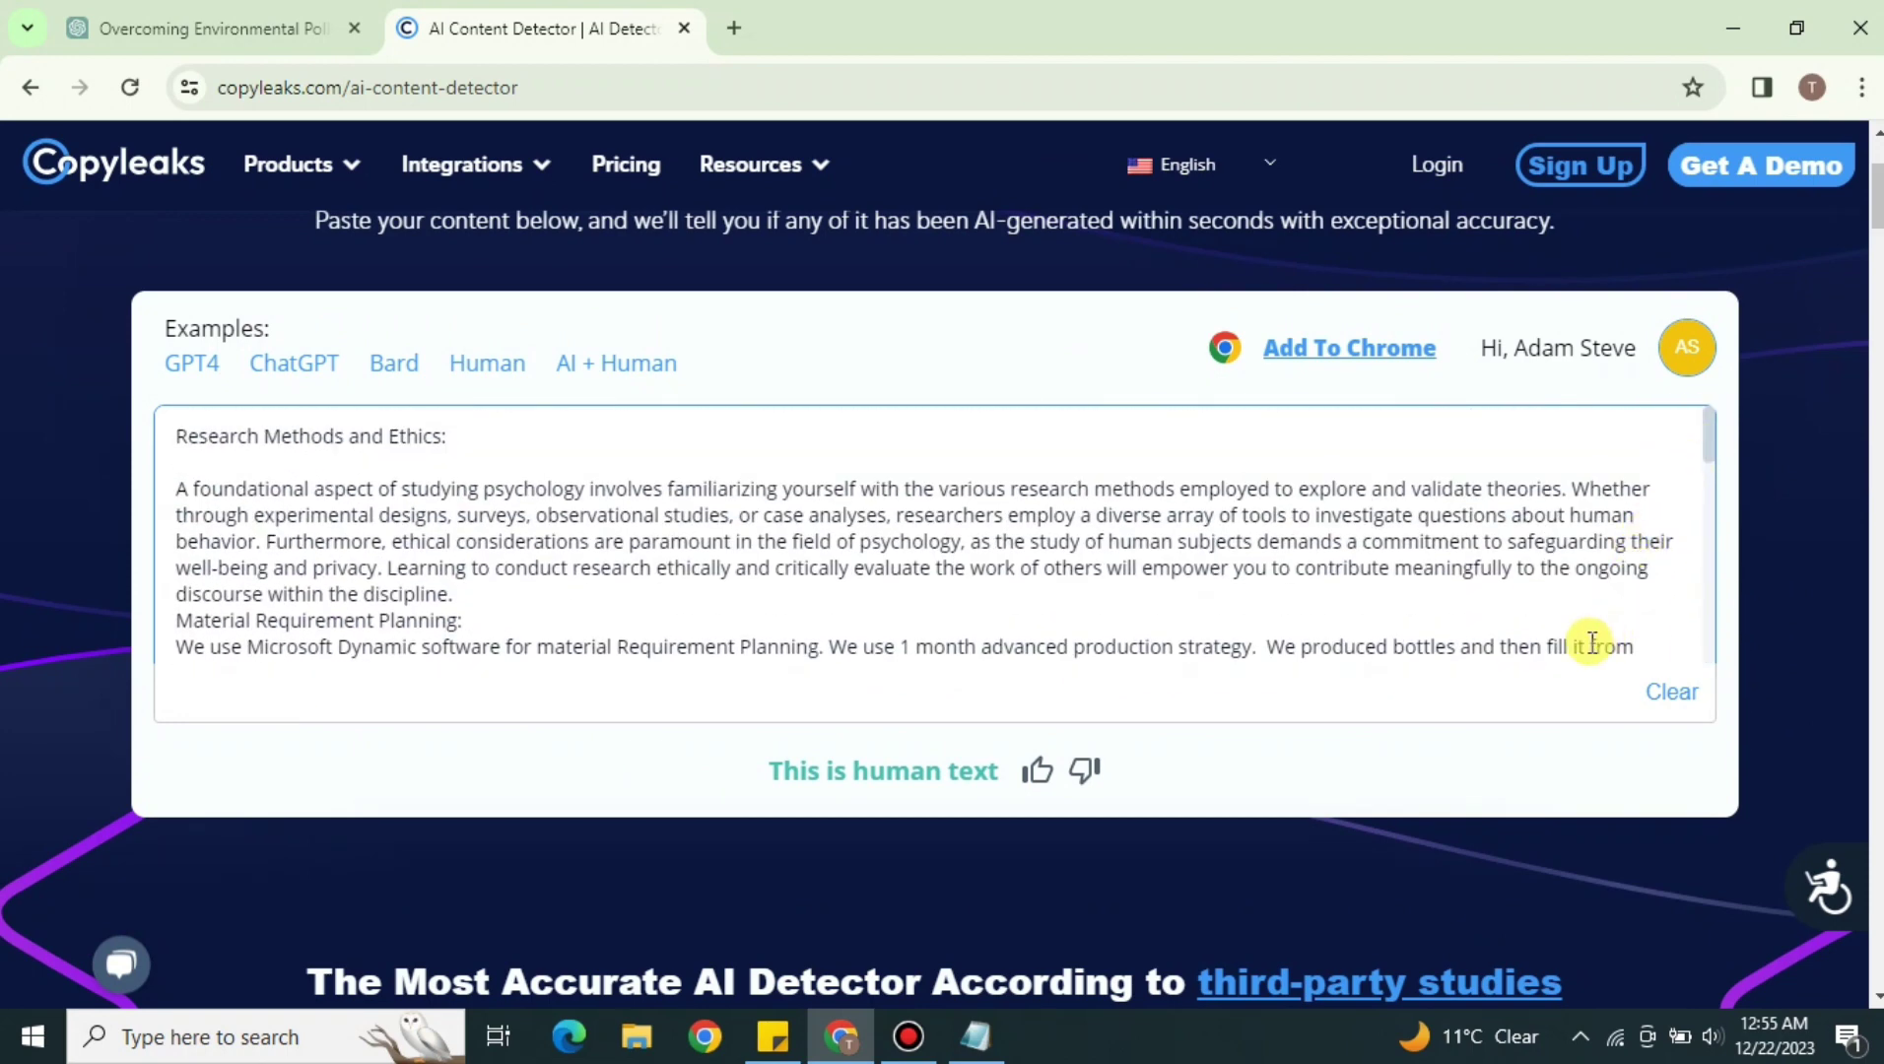